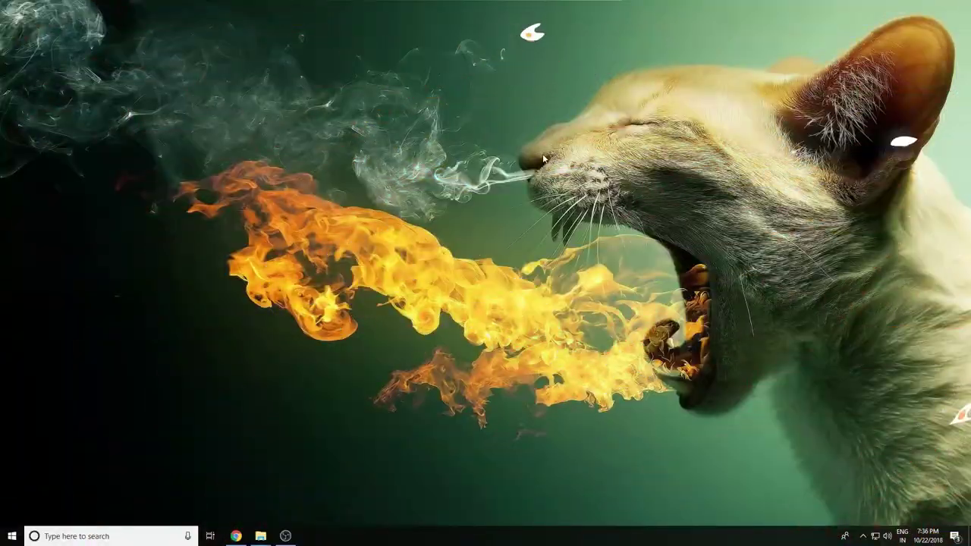
- Launch After Effects by running 'ae' from the Run box
key("super+r")
type("ae")
key("Return")
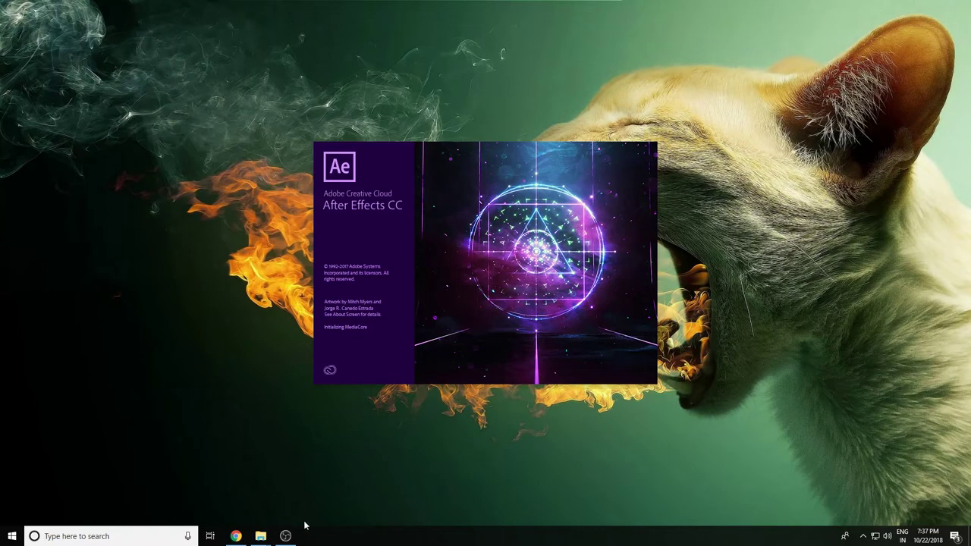
- Browse the Creative Studio FX channel's playlists and videos in Chrome while After Effects loads
left_click(236, 536)
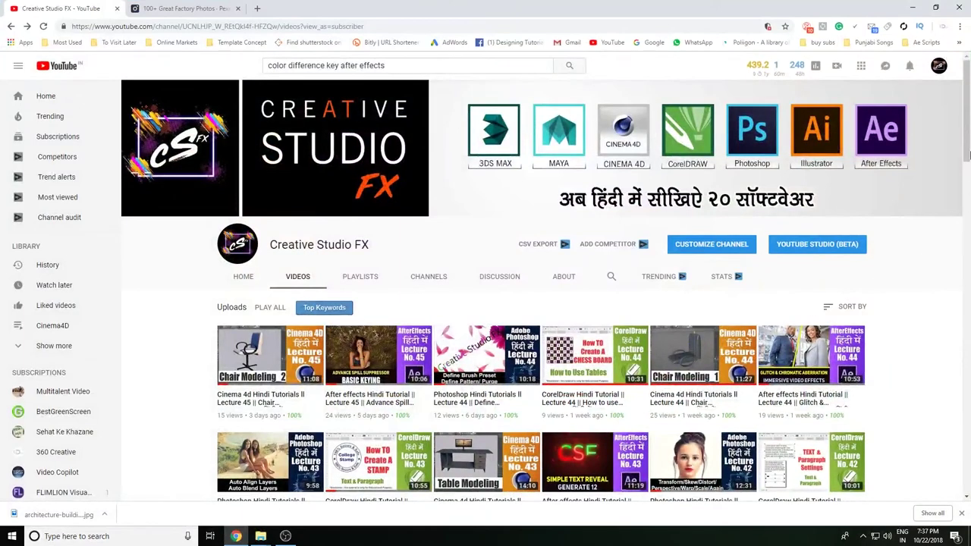
scroll(968, 154, "down", 1)
left_click(361, 203)
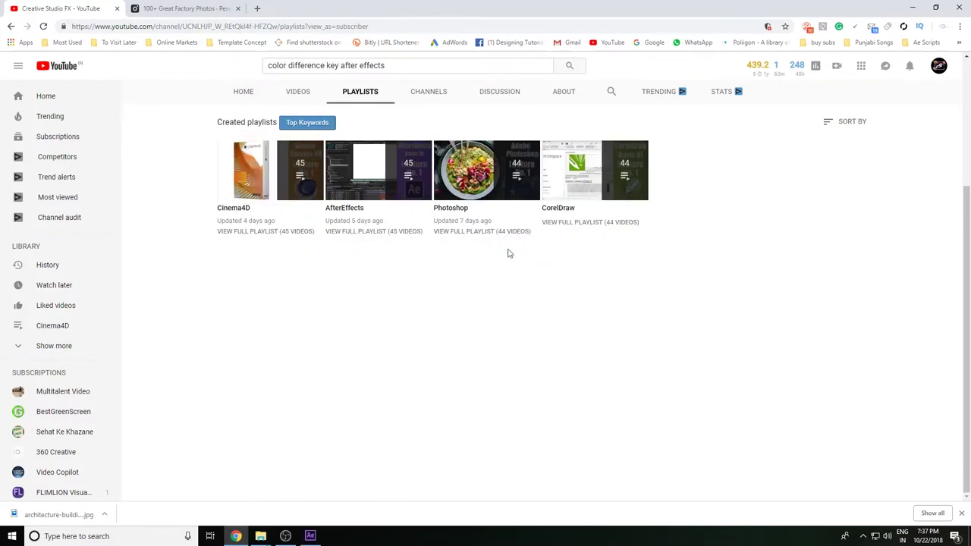
left_click(287, 97)
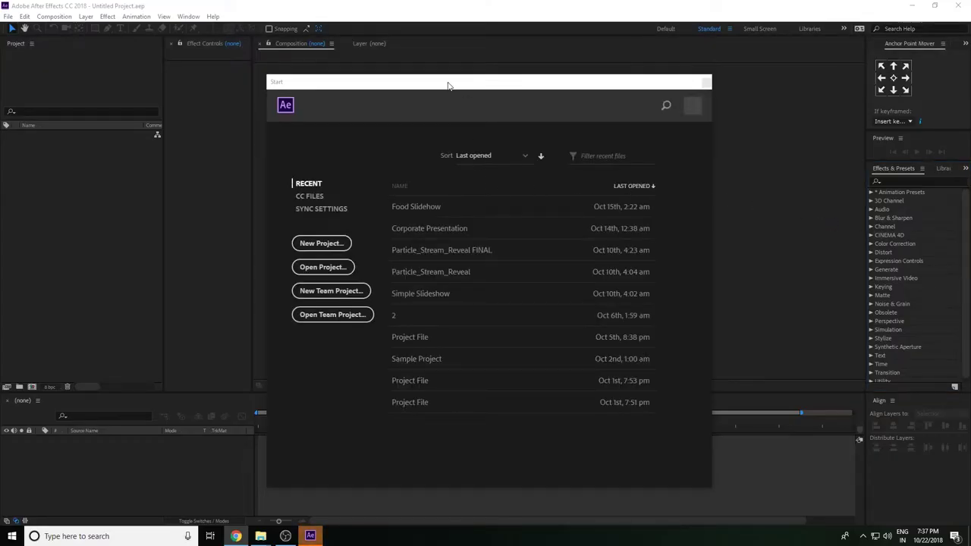
- Close the Start screen, expand Keying in Effects & Presets, and widen Effect Controls over Project
left_click(707, 83)
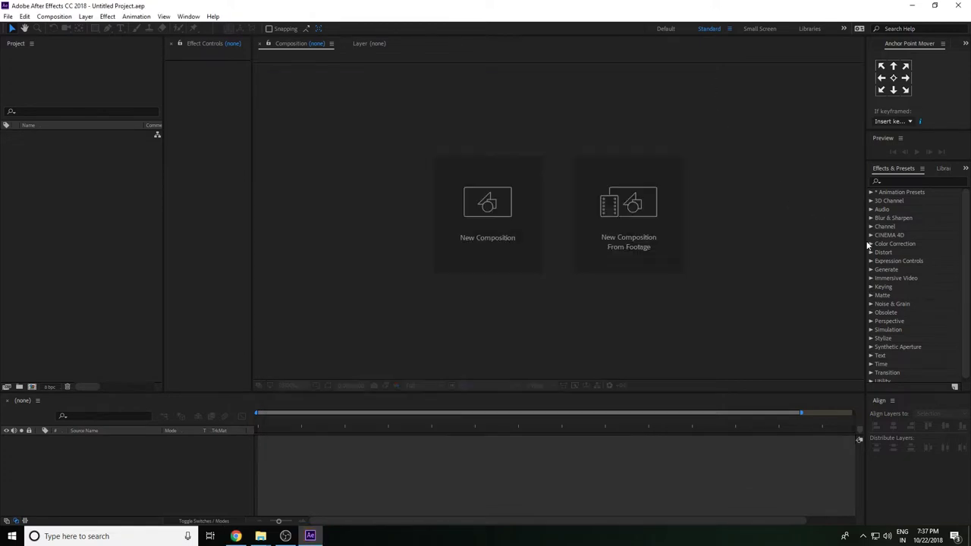
left_click(871, 286)
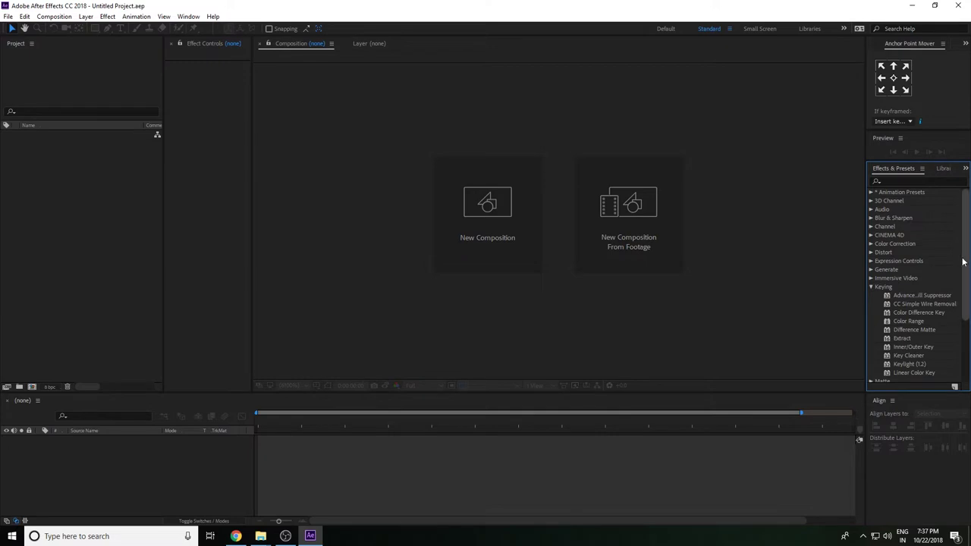
scroll(966, 259, "down", 1)
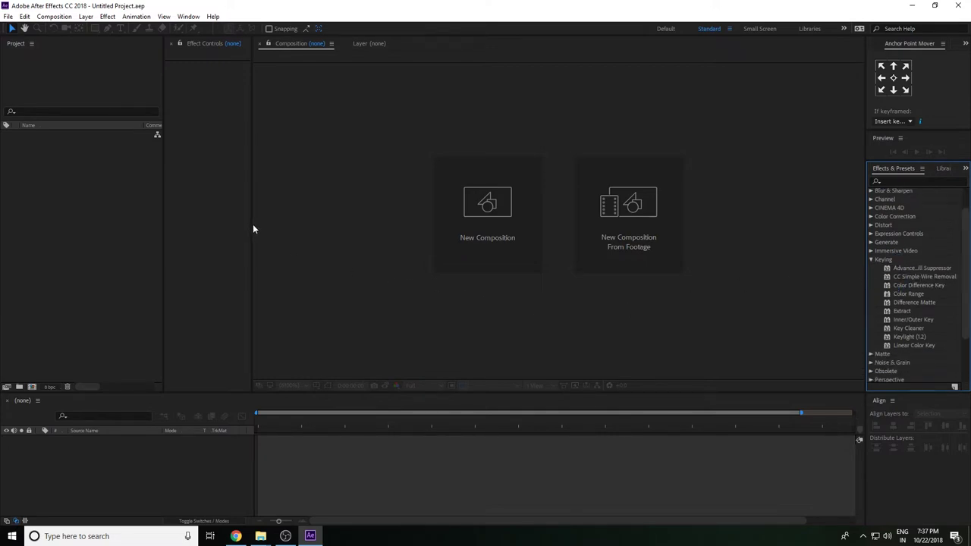
left_click_drag(254, 227, 281, 228)
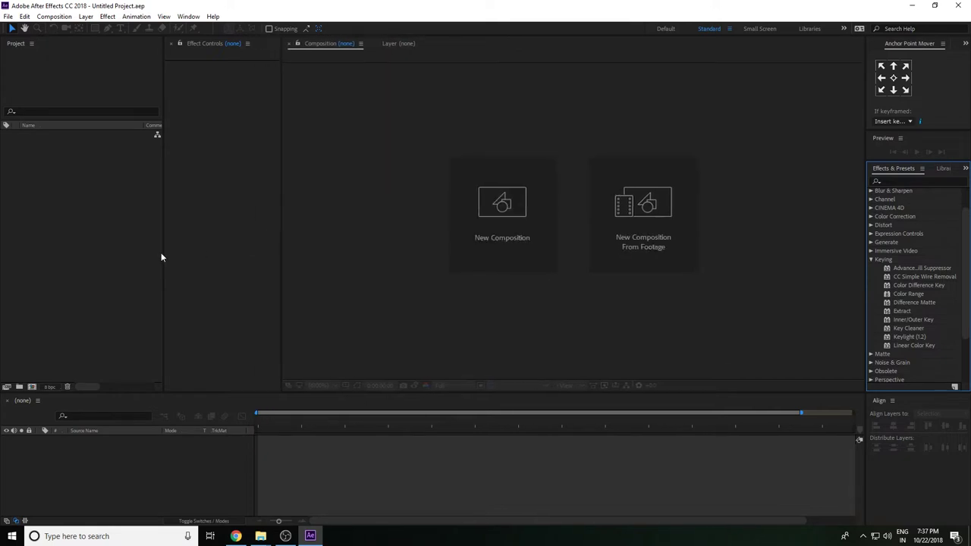
left_click_drag(162, 255, 150, 255)
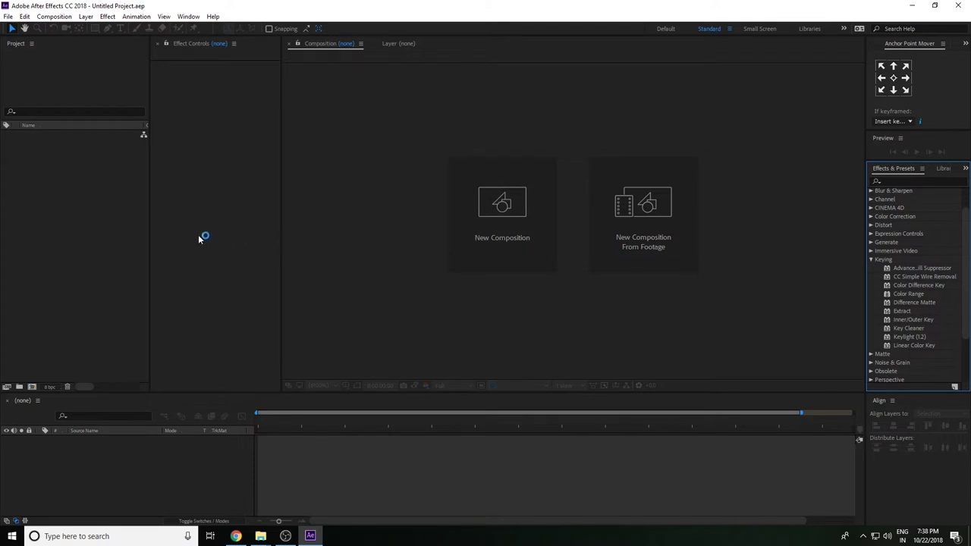
- Fine-tune the Effect Controls and Project panel widths, then bring up Import File
left_click_drag(283, 262, 300, 261)
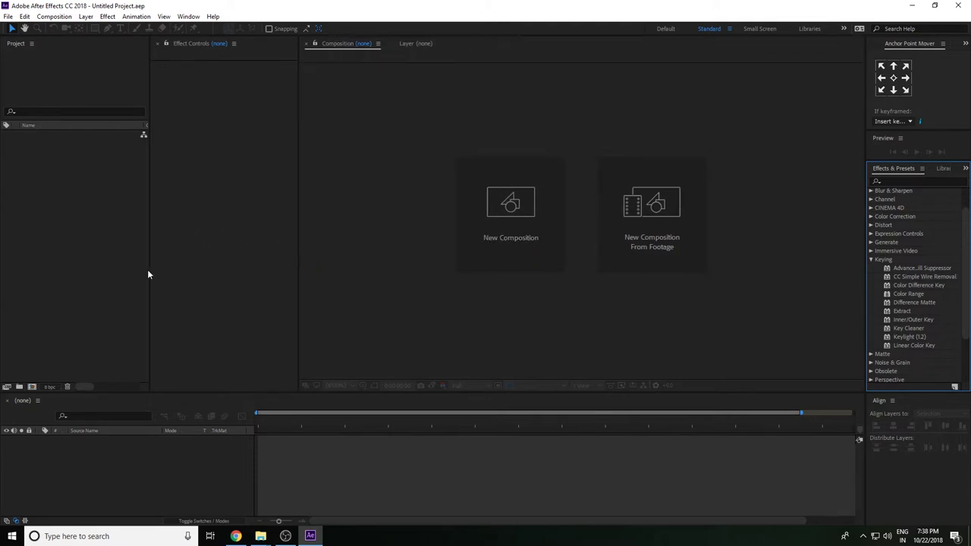
left_click_drag(149, 265, 132, 266)
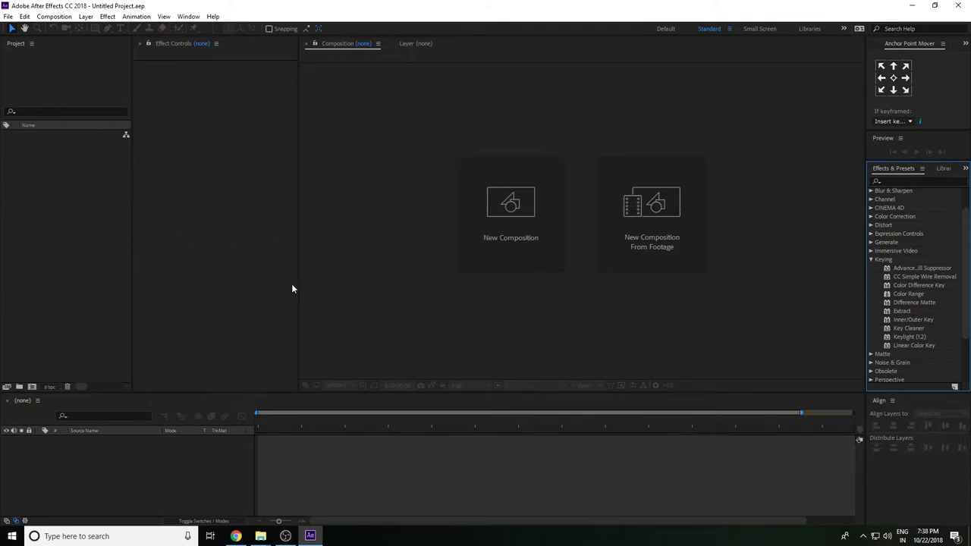
left_click_drag(299, 285, 289, 286)
double_click(99, 247)
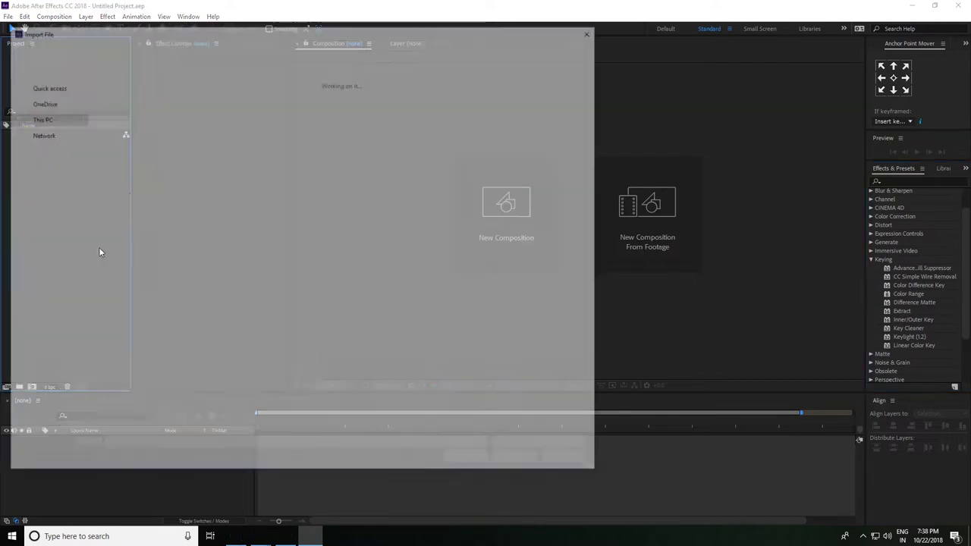
- Import both Lecture 46 files: the factory interior photo and the green-screen footage
left_click_drag(204, 190, 69, 67)
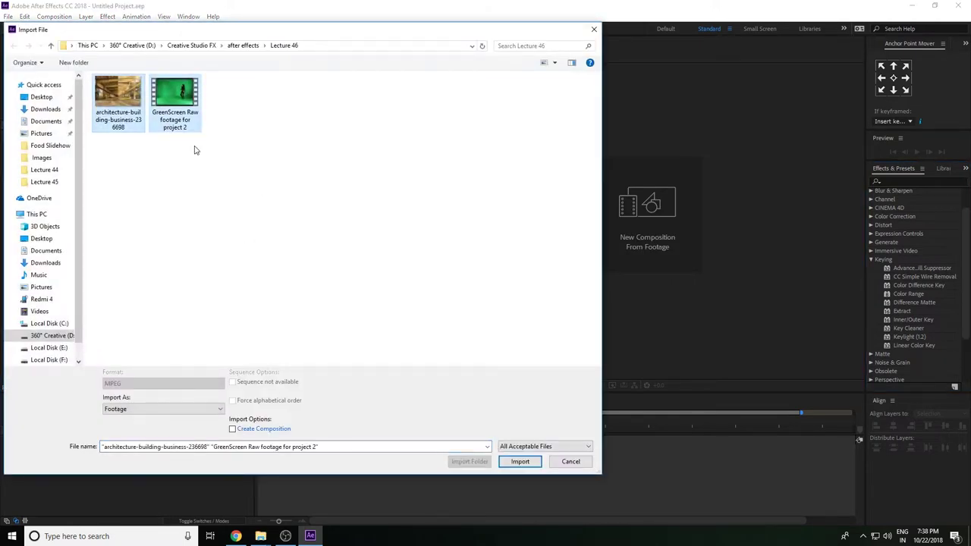
left_click(199, 178)
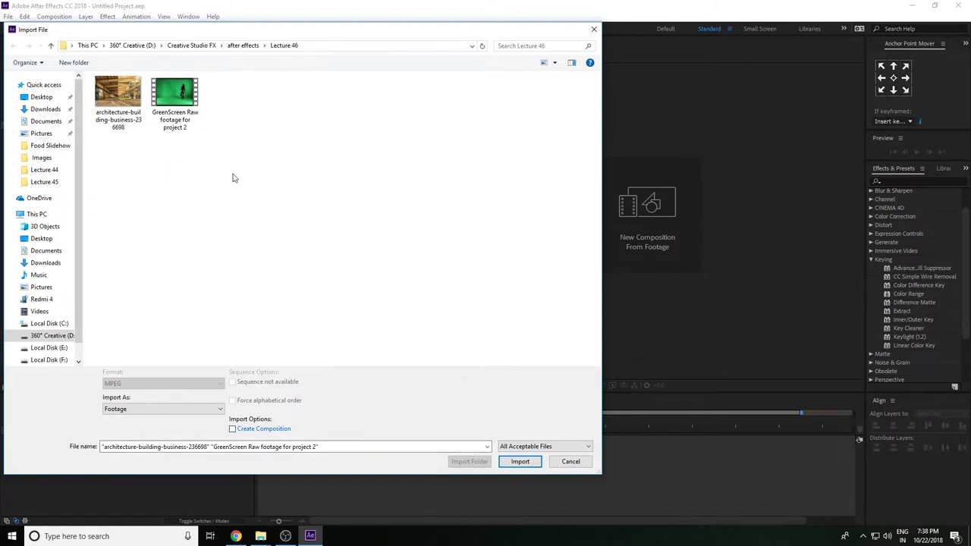
left_click_drag(235, 178, 97, 79)
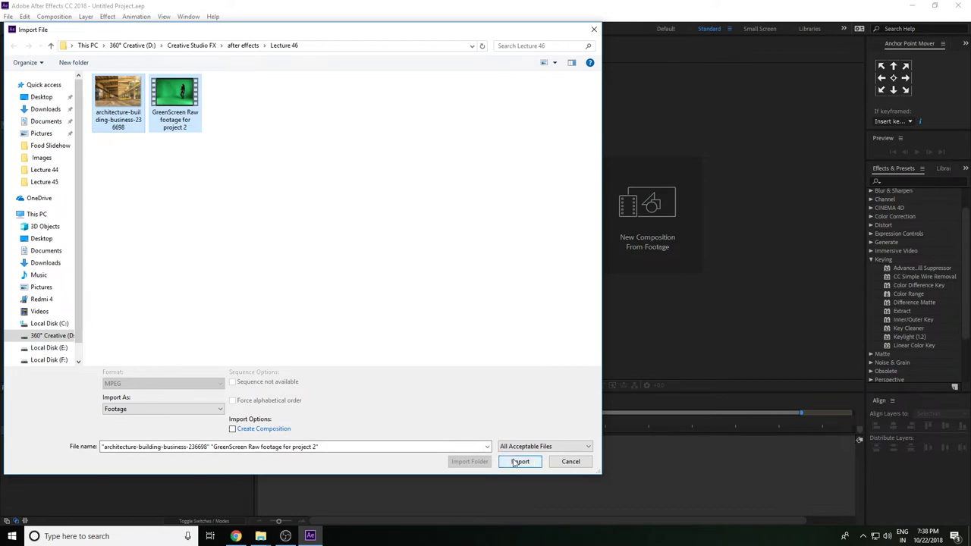
left_click(520, 462)
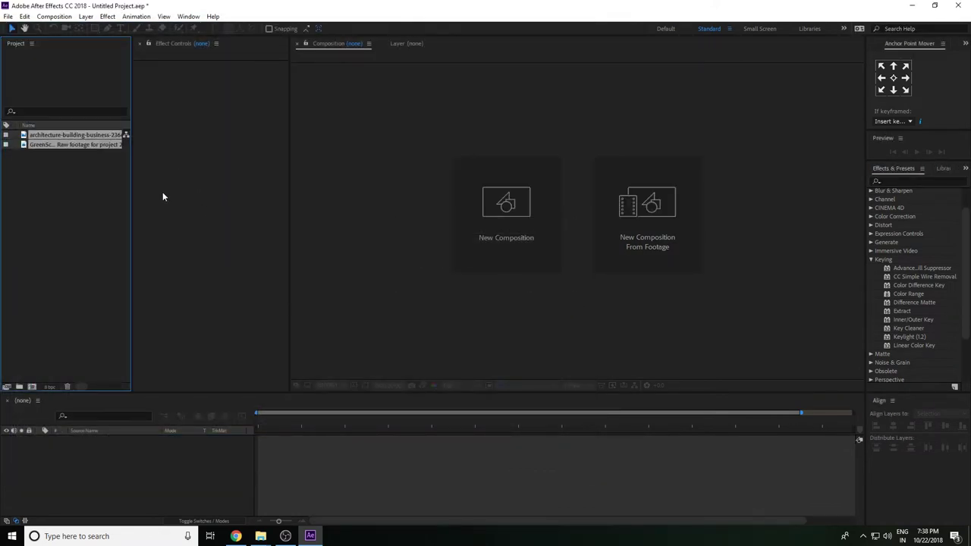
- Reposition the green-screen footage item in the Project panel
left_click(56, 196)
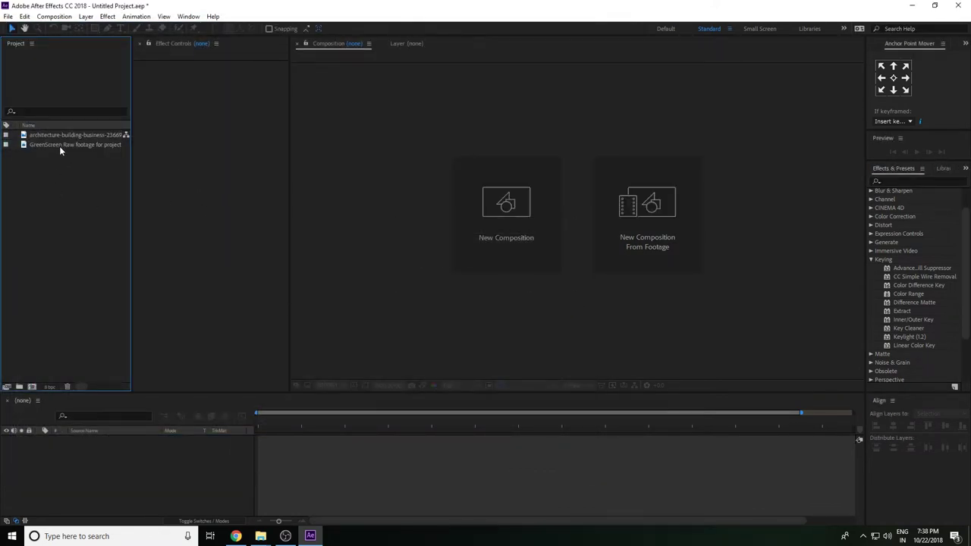
left_click_drag(59, 146, 43, 225)
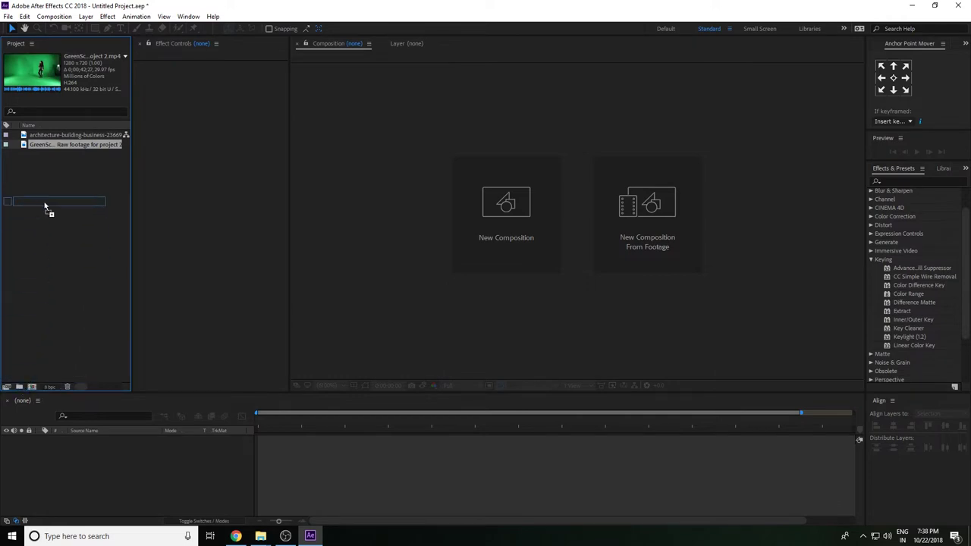
left_click_drag(43, 223, 56, 275)
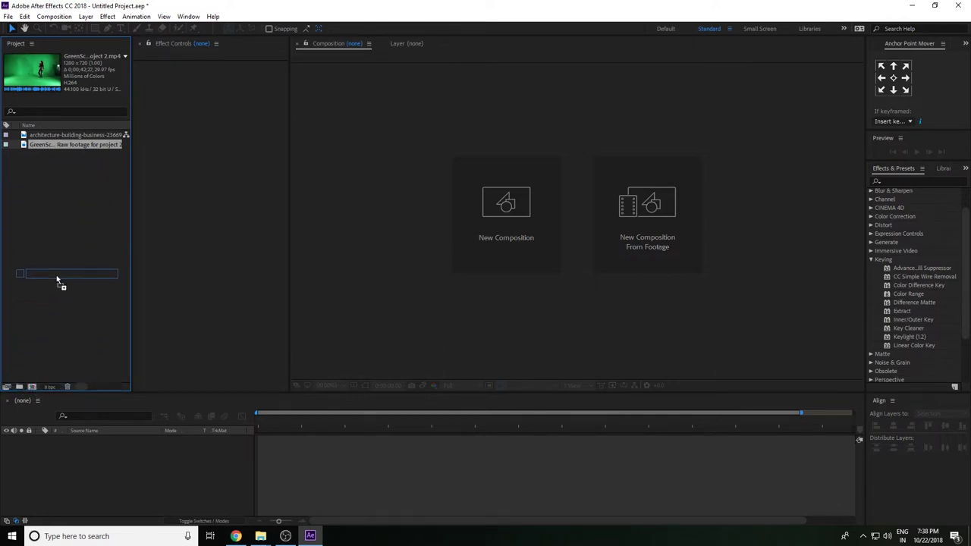
- Create a new composition at 1920×1080 and 30 fps
left_click(32, 387)
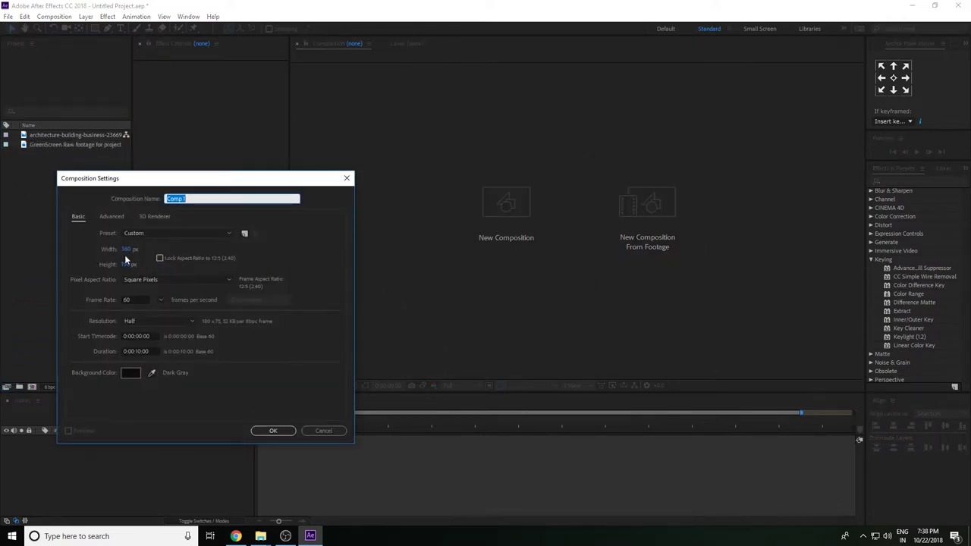
key("Tab")
type("1920")
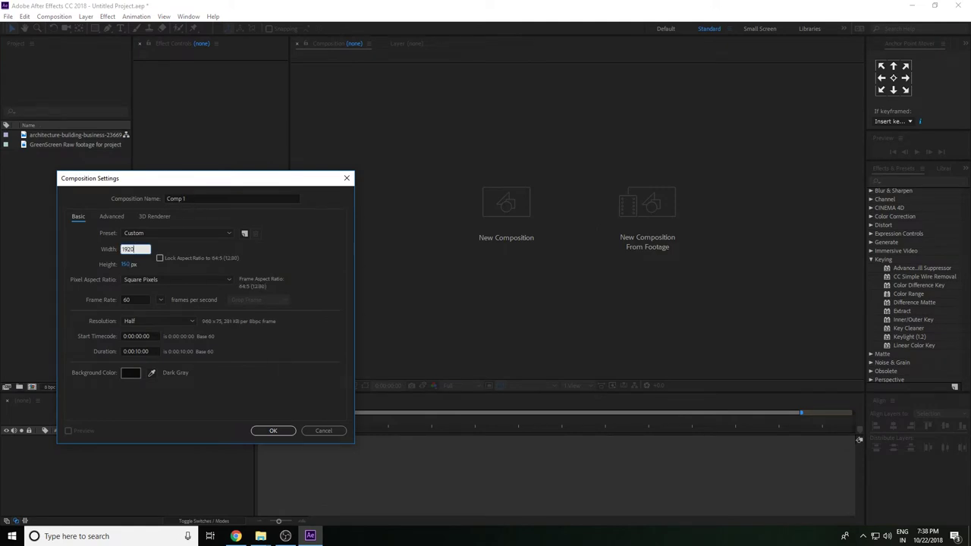
key("Tab")
type("1080")
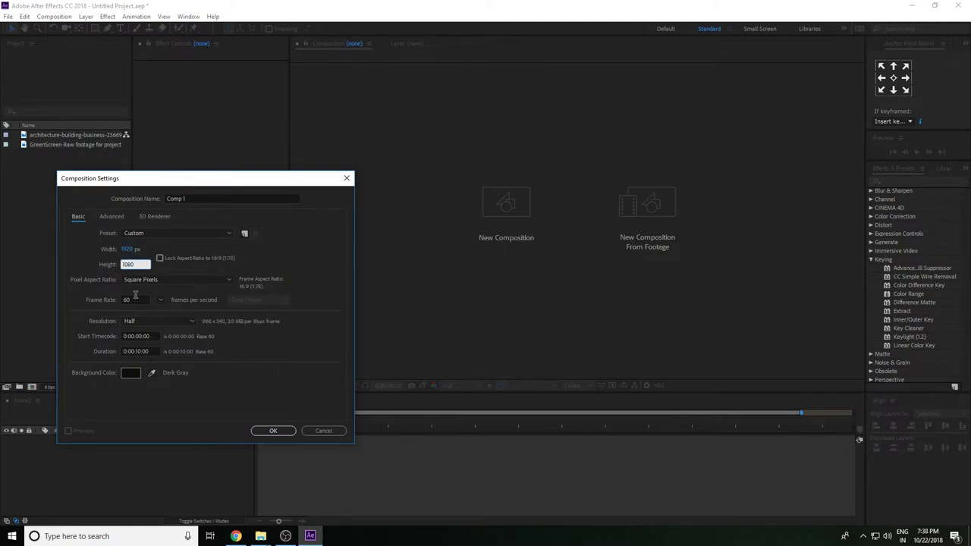
left_click(135, 299)
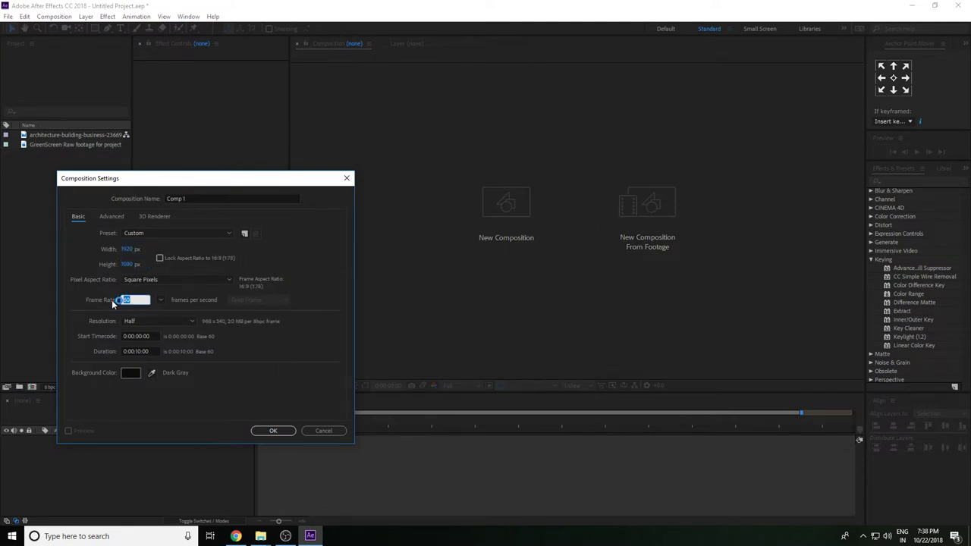
left_click(276, 431)
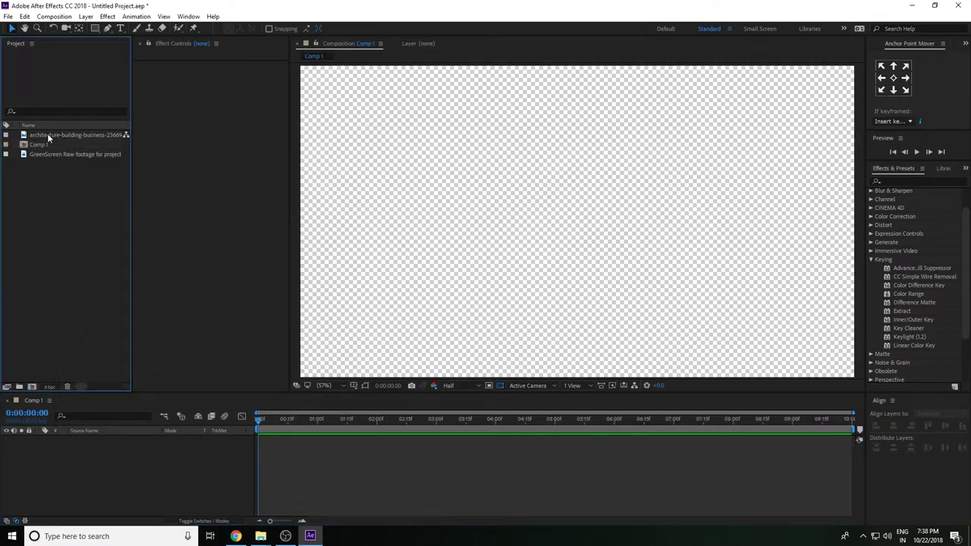
- Add the green-screen footage to Comp 1 and enlarge it to fill the frame
left_click_drag(44, 154, 432, 311)
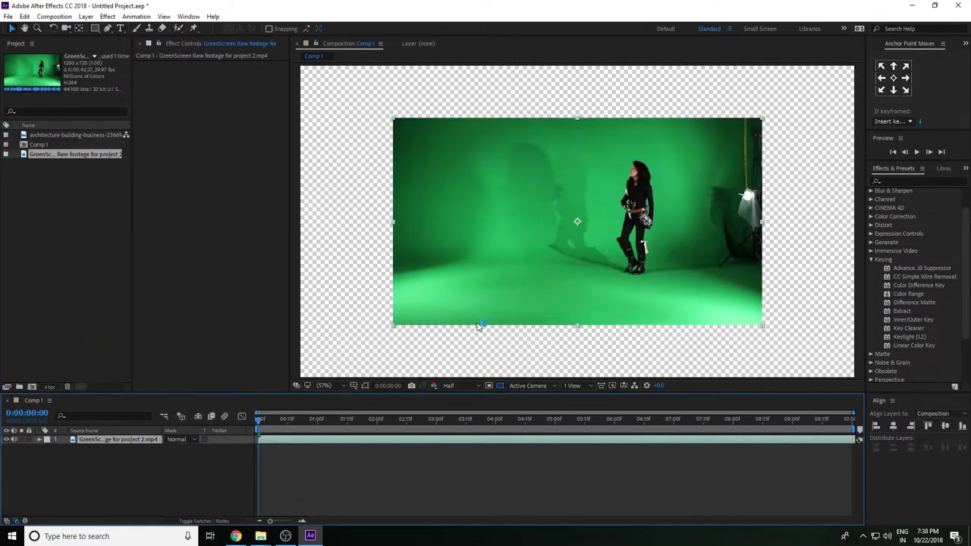
key("v")
left_click_drag(721, 303, 804, 349)
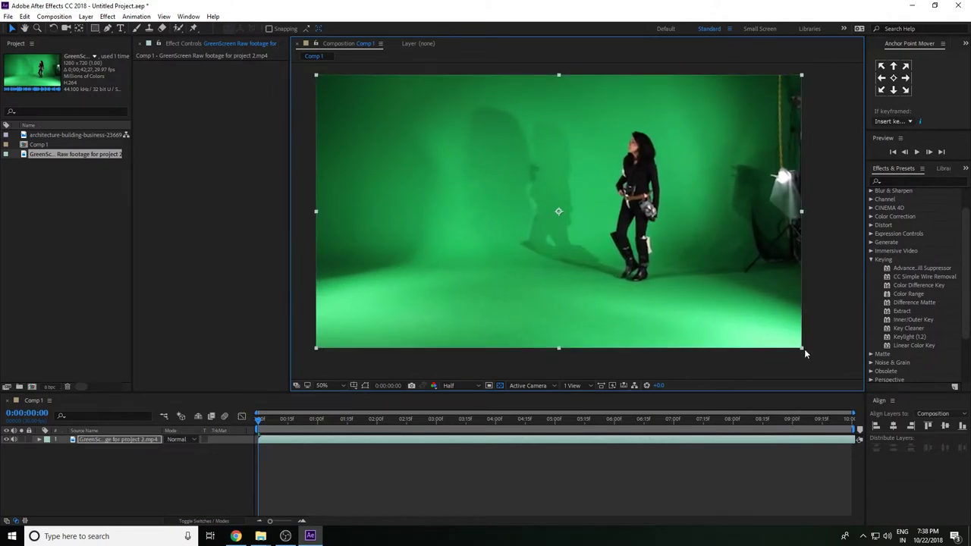
- Add the factory image beneath the footage and scale it to 36%
left_click(110, 193)
mouse_move(76, 135)
left_mouse_down()
mouse_move(98, 430)
mouse_move(86, 445)
left_mouse_up()
left_click(6, 440)
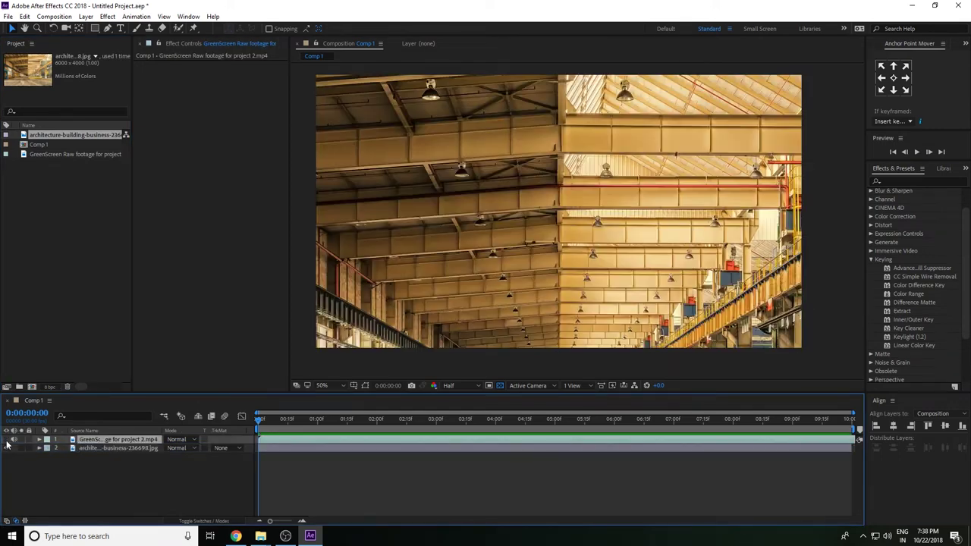
key("s")
left_click(109, 458)
key("s")
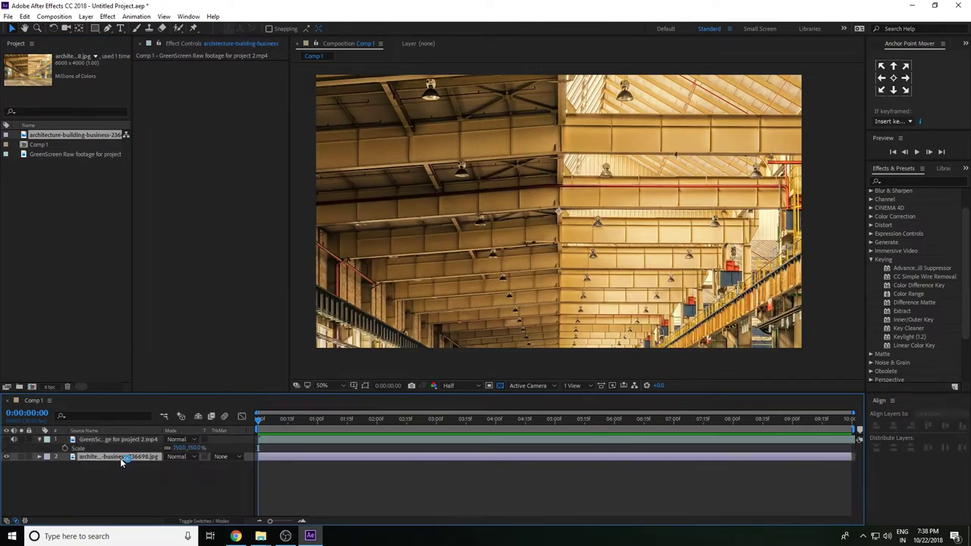
left_click_drag(194, 465, 167, 470)
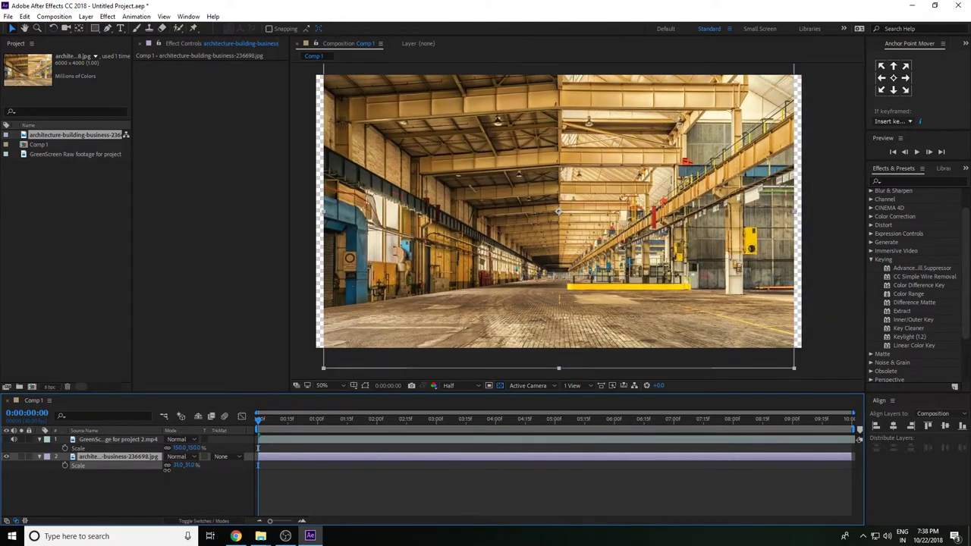
left_click_drag(167, 470, 163, 466)
left_click(187, 465)
type("36")
key("Return")
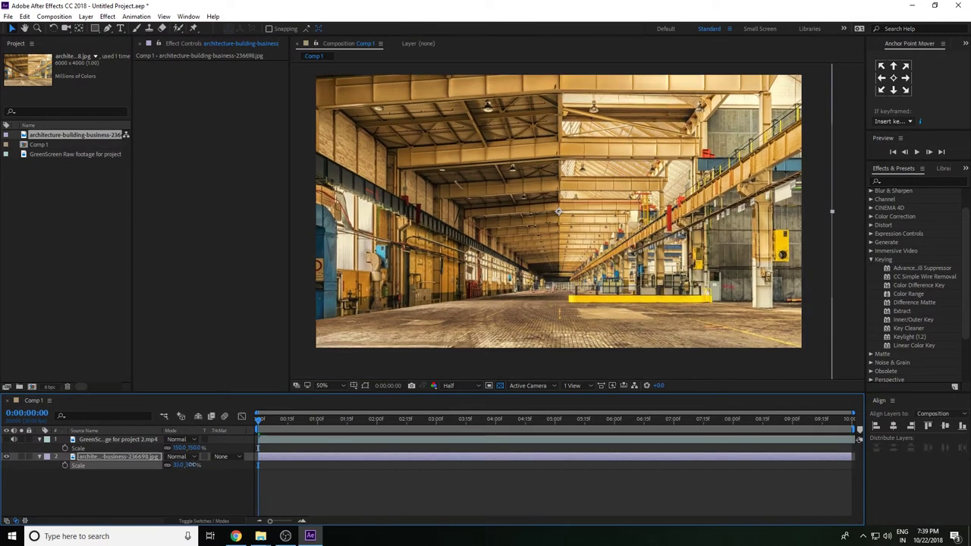
- Move the factory background up in frame, hide it, and show the green-screen layer
left_click_drag(457, 354, 489, 314)
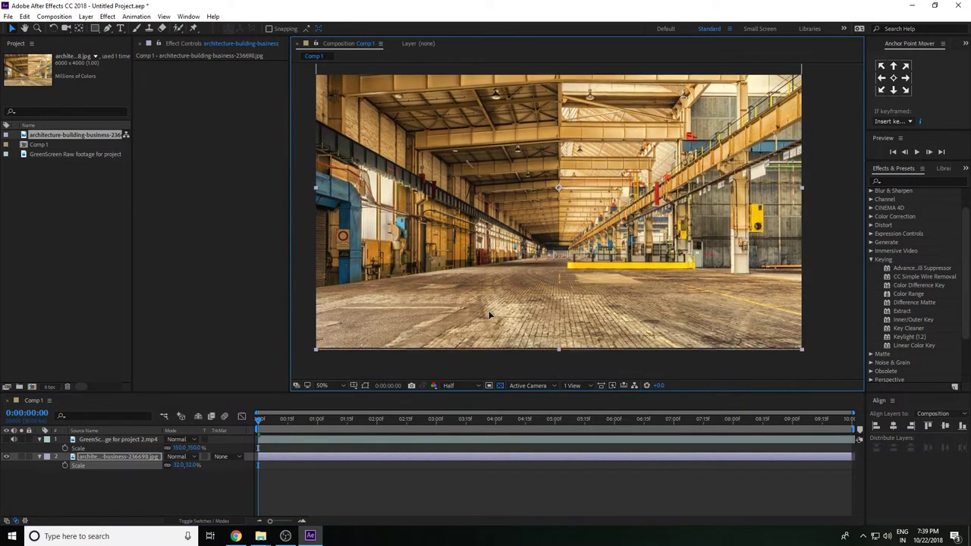
left_click(103, 475)
left_click(56, 457)
left_click(40, 457)
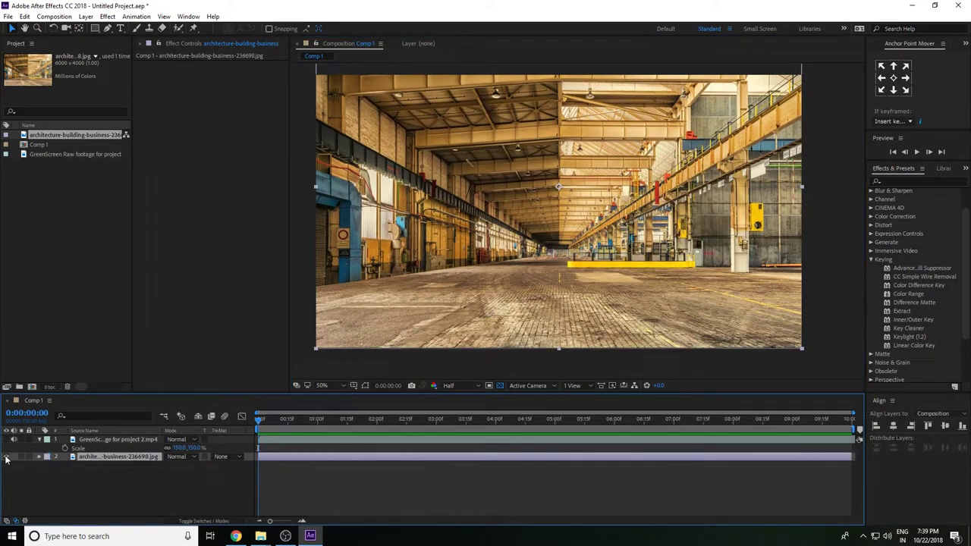
left_click(13, 456)
left_click(76, 472)
left_click(91, 440)
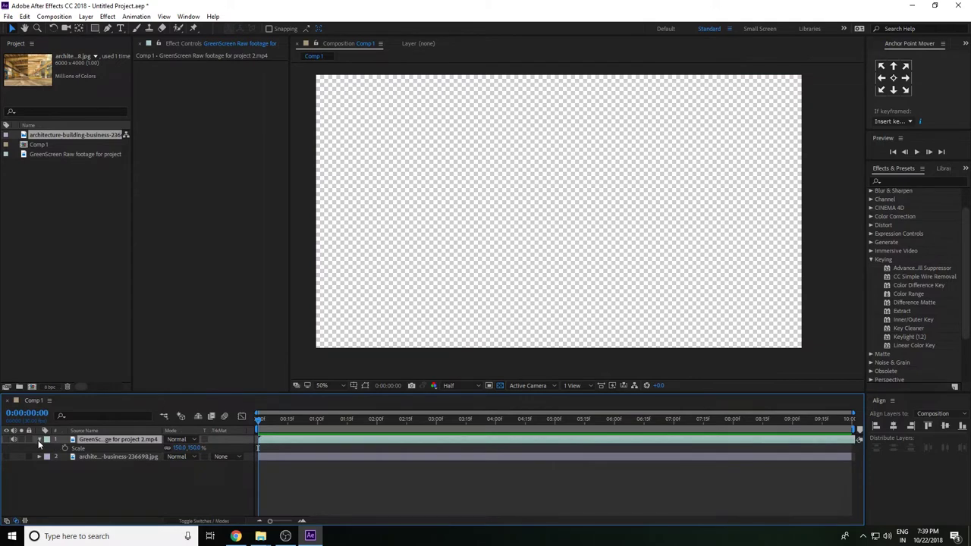
left_click(40, 440)
left_click(13, 440)
- Apply Color Difference Key from the Keying category to the green-screen layer
left_click(101, 441)
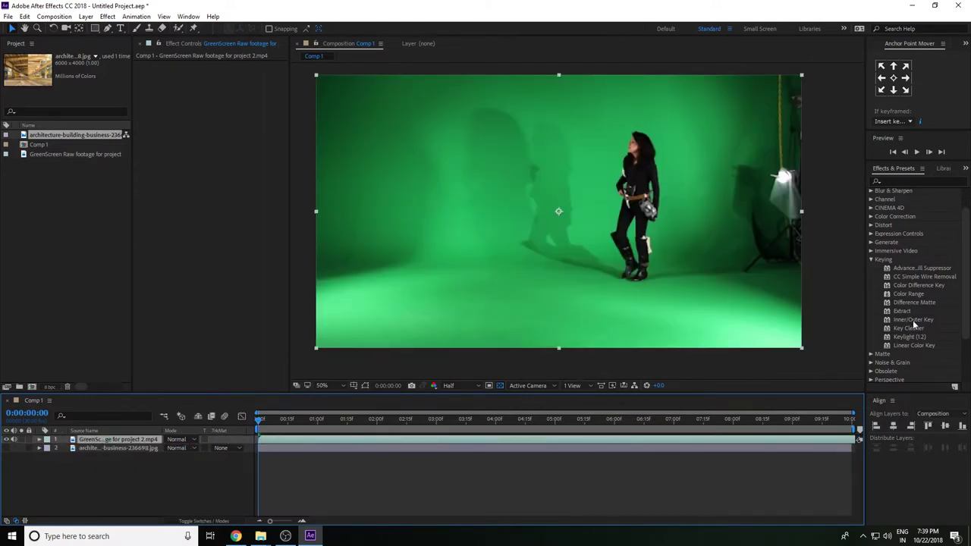
left_click(918, 295)
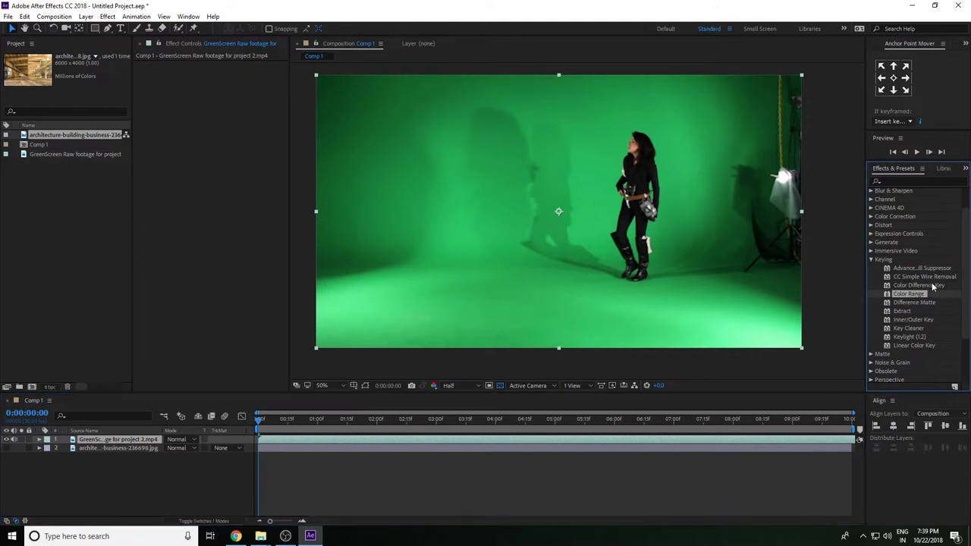
left_click(922, 303)
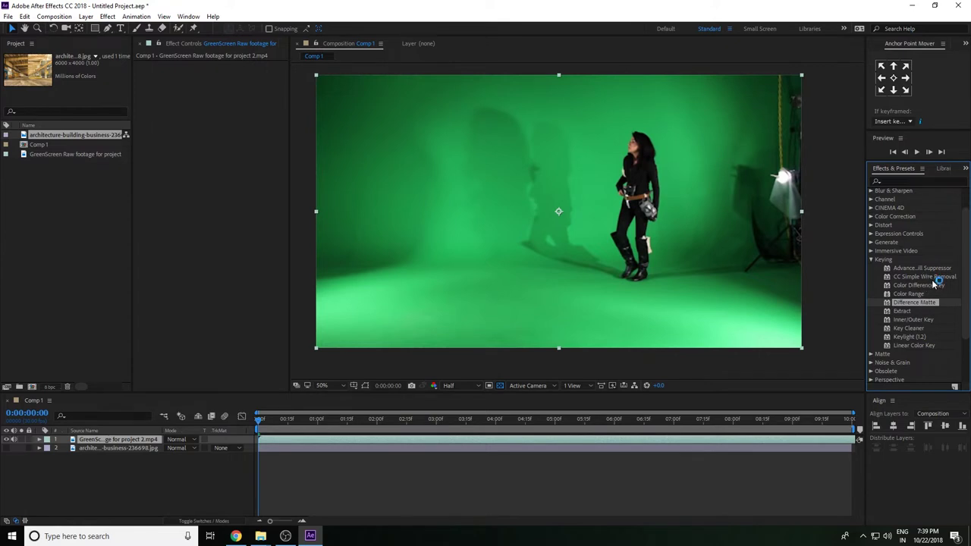
left_click(935, 286)
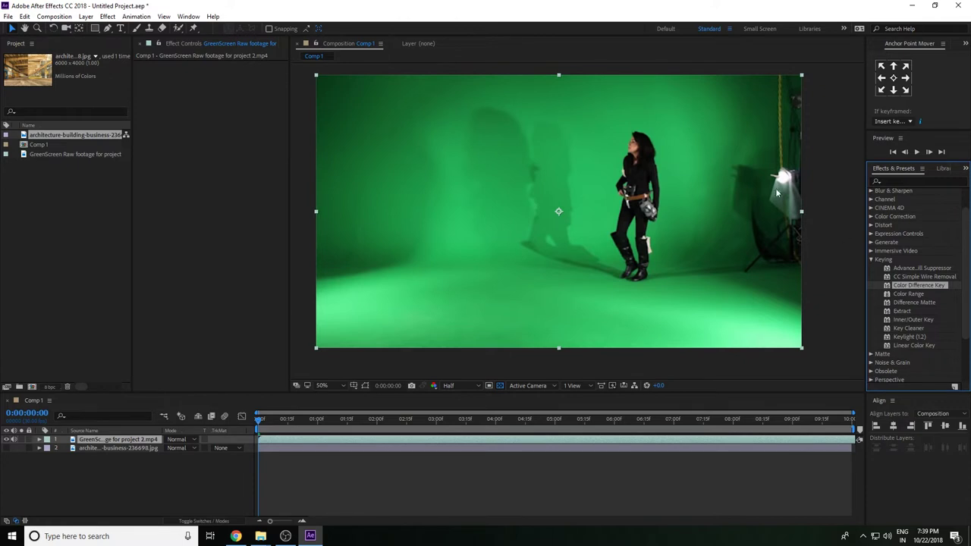
left_click_drag(920, 286, 621, 253)
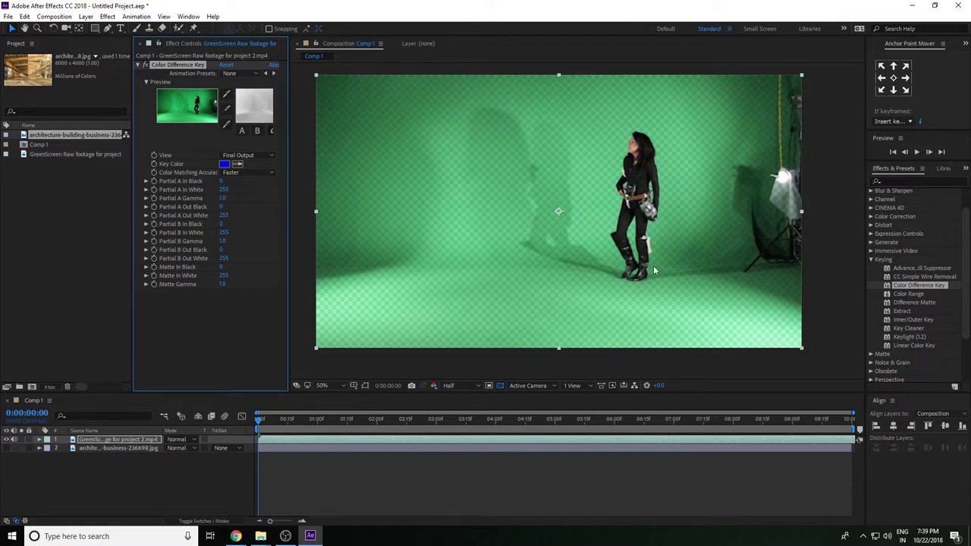
- Toggle the transparency grid to check the key, then widen the Effect Controls panel
left_click(499, 386)
left_click(500, 386)
left_click(500, 385)
left_click(500, 385)
left_click(500, 385)
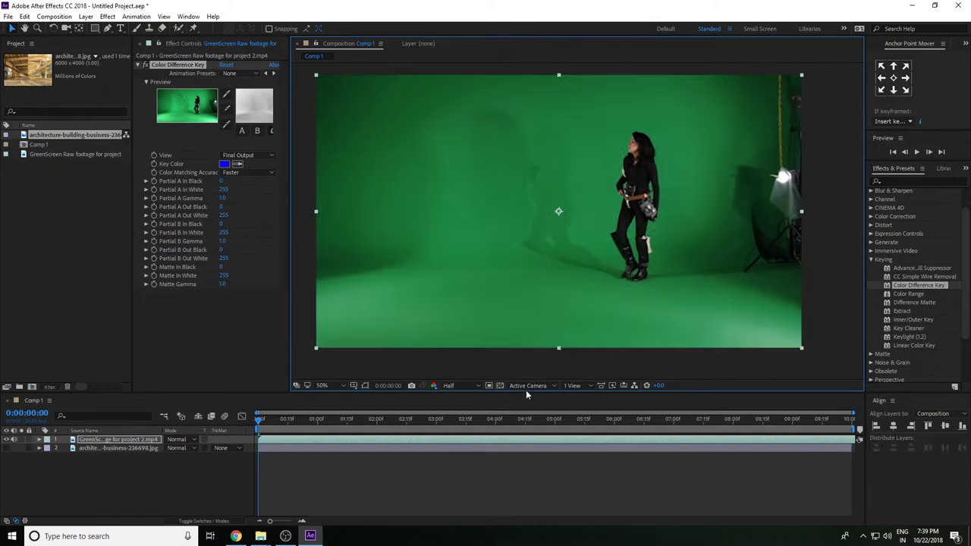
left_click(500, 386)
left_click(215, 329)
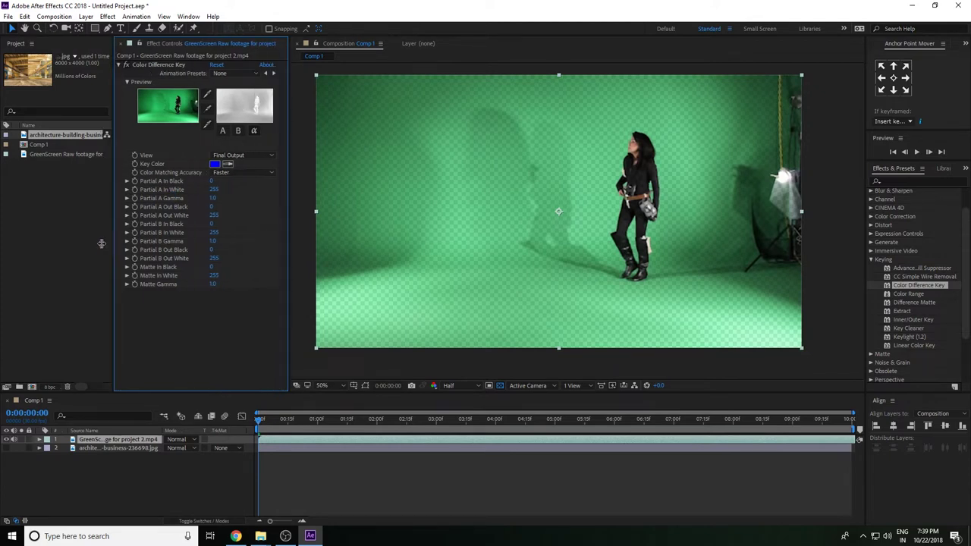
left_click_drag(131, 238, 74, 241)
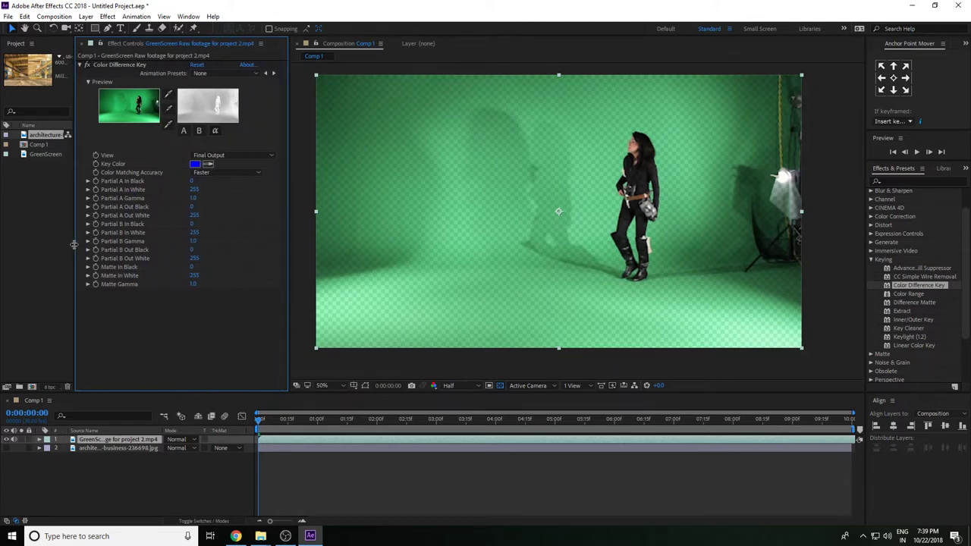
- Sample the green screen with the Key Color and matte eyedroppers, then preview playback
left_click(169, 94)
left_click(488, 191)
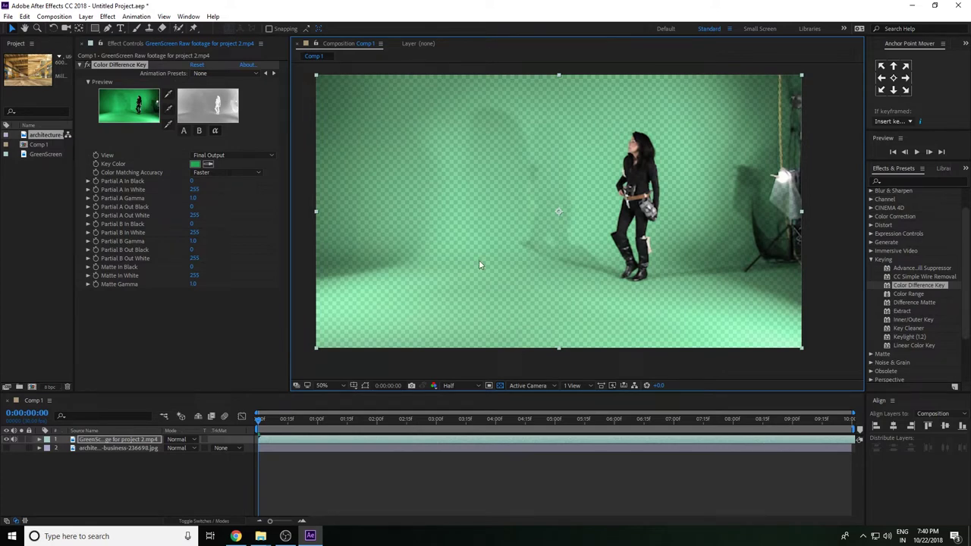
left_click(169, 107)
left_click(498, 215)
left_click(469, 180)
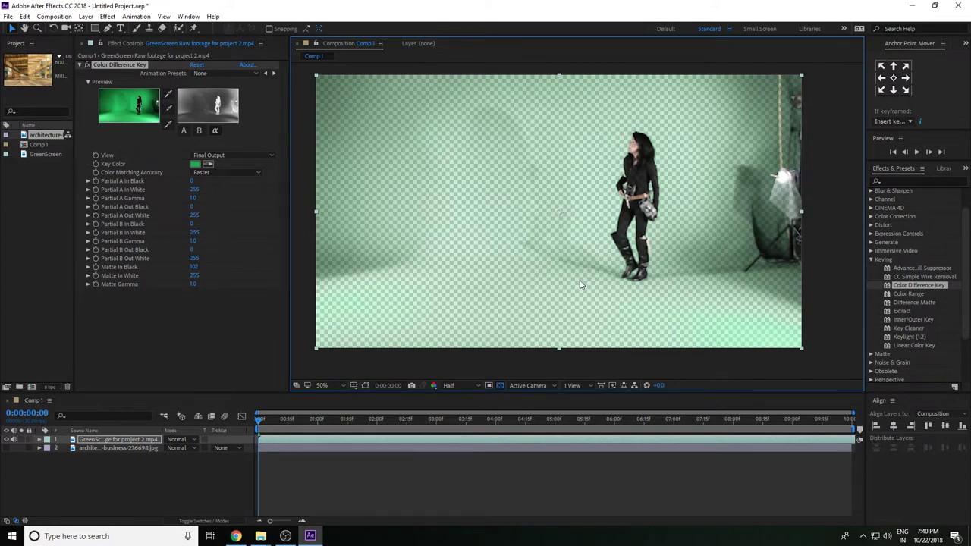
left_click(167, 123)
left_click(519, 249)
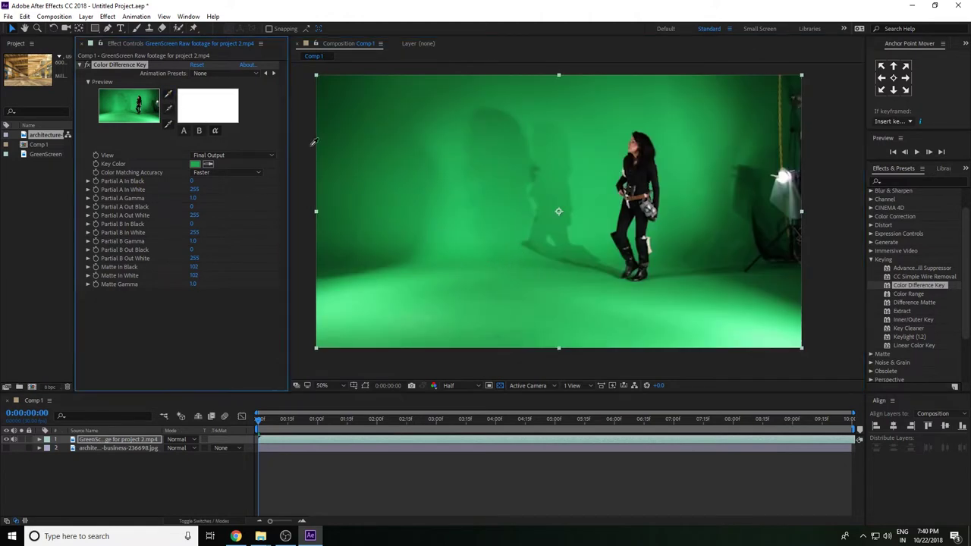
left_click(168, 94)
left_click(529, 188)
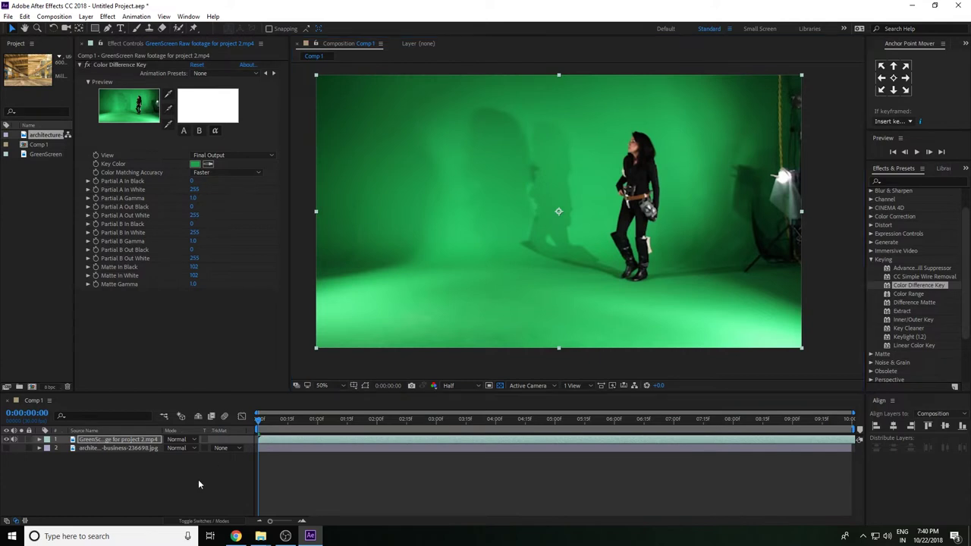
key("space")
key("space")
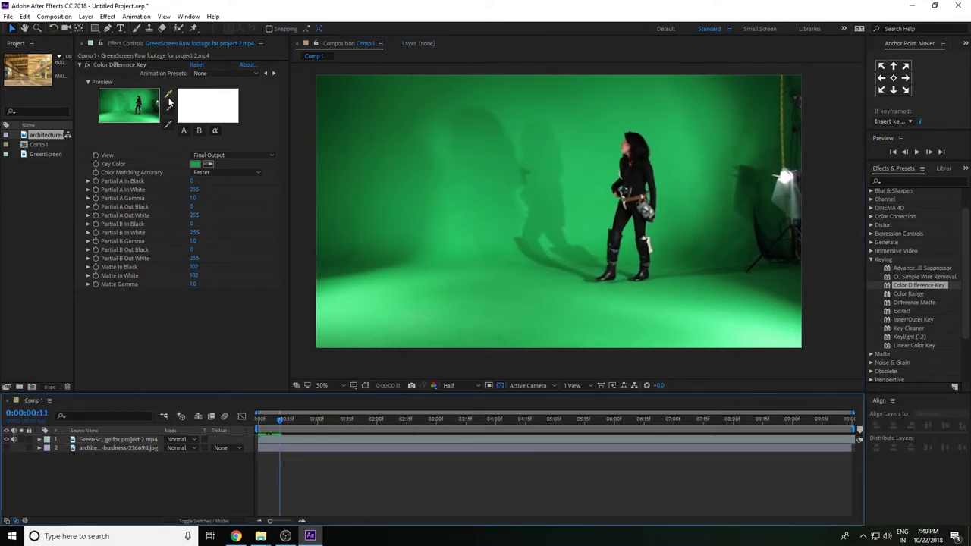
- From the first frame, resample the background with the Black eyedropper, raising Matte In Black to 147
left_click(418, 180)
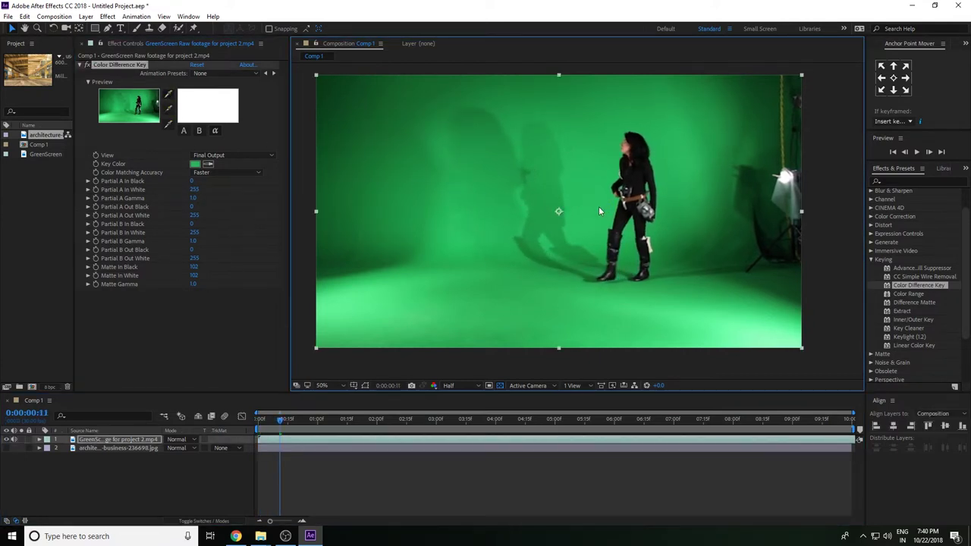
left_click(167, 94)
left_click(130, 99)
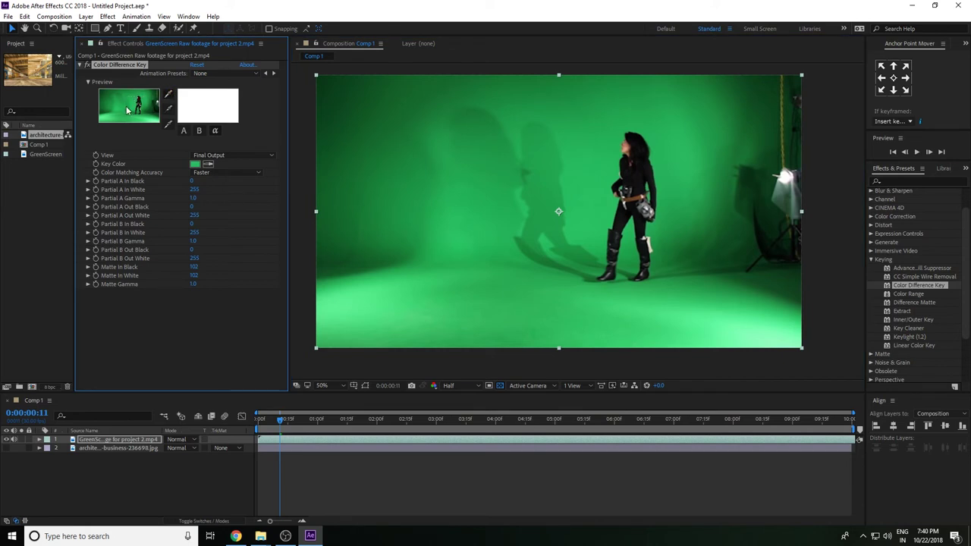
left_click(181, 458)
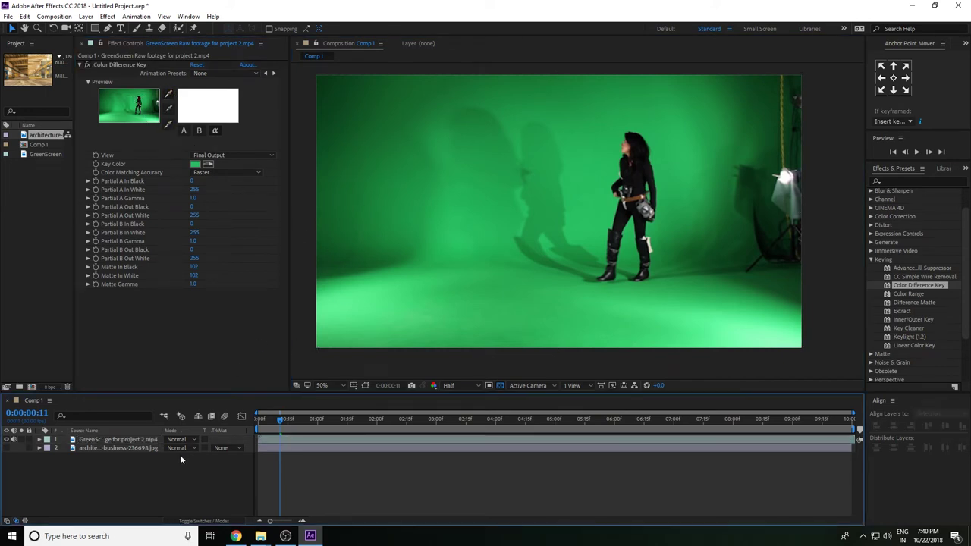
left_click(213, 442)
key("Home")
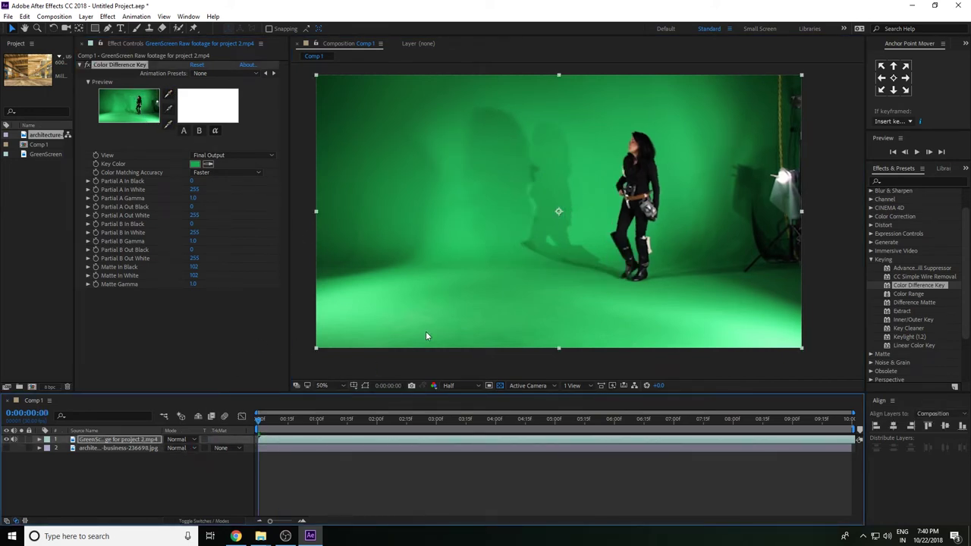
left_click(168, 107)
left_click(569, 228)
left_click(171, 108)
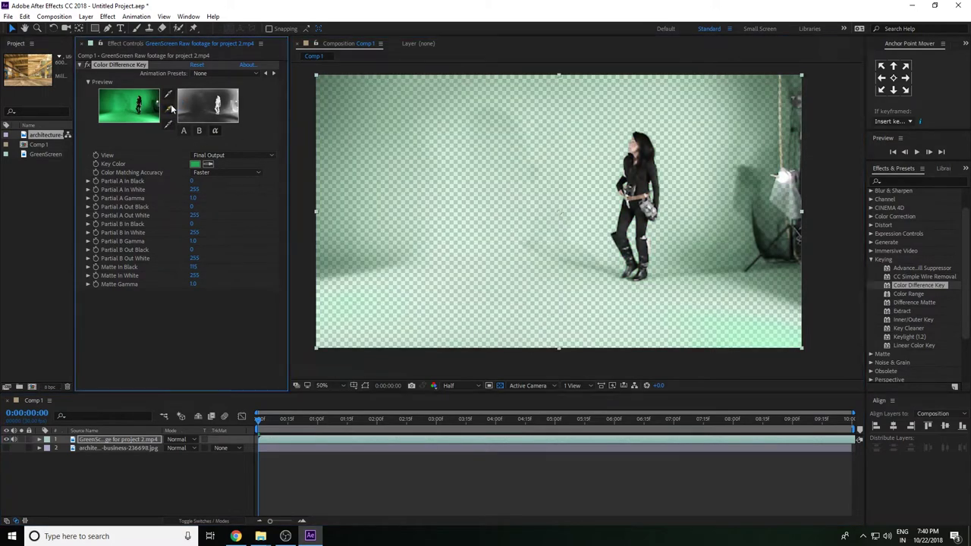
left_click(603, 262)
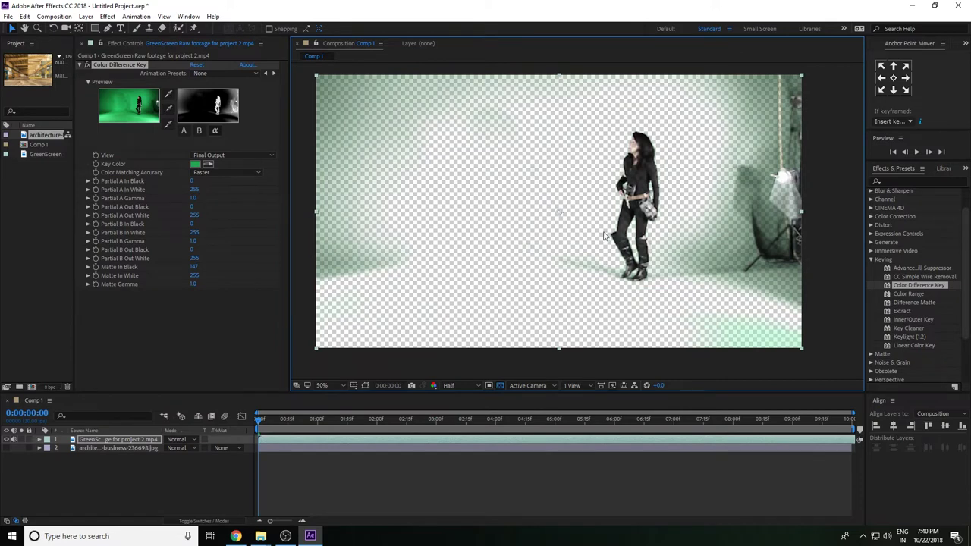
left_click_drag(287, 421, 415, 421)
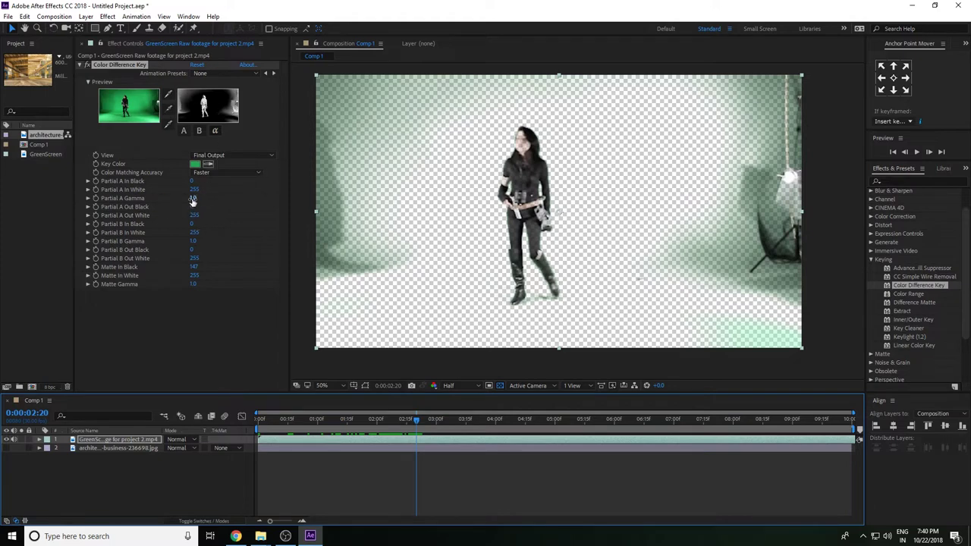
- Tune Partial A and B In/Out levels and Gamma, ending at A In Black 150, In White 255, B Gamma 0.6
mouse_move(194, 189)
left_mouse_down()
mouse_move(215, 190)
mouse_move(188, 192)
mouse_move(197, 180)
left_mouse_up()
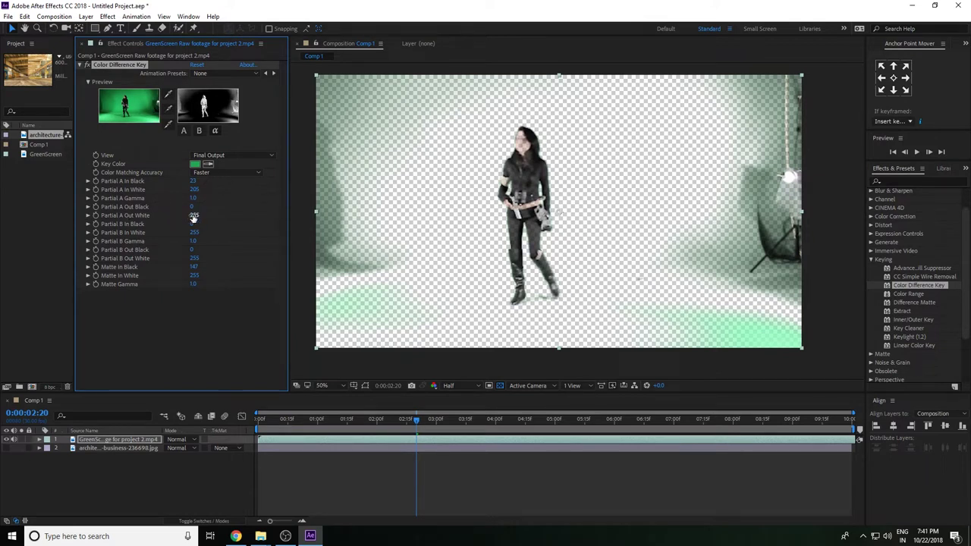
left_click_drag(198, 215, 176, 214)
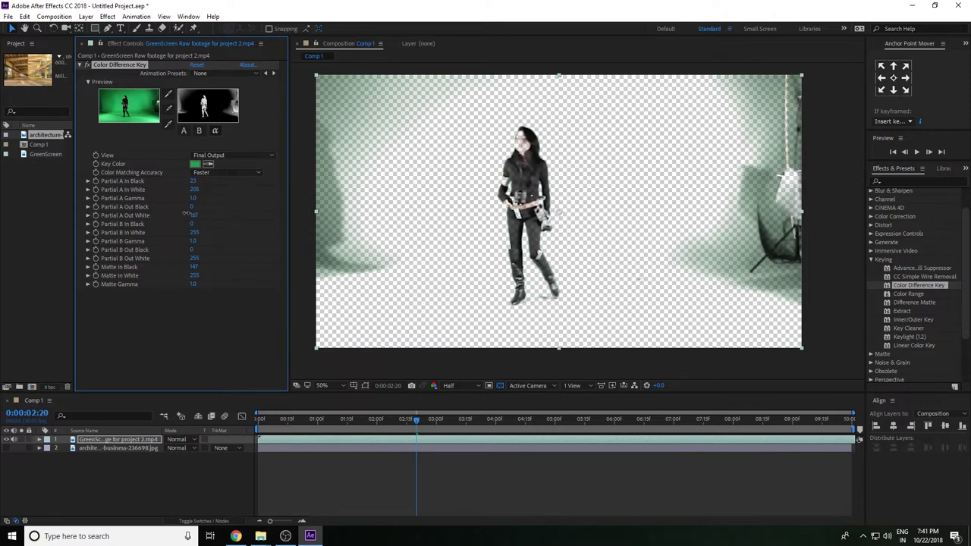
mouse_move(193, 200)
left_mouse_down()
mouse_move(223, 200)
mouse_move(184, 191)
left_mouse_up()
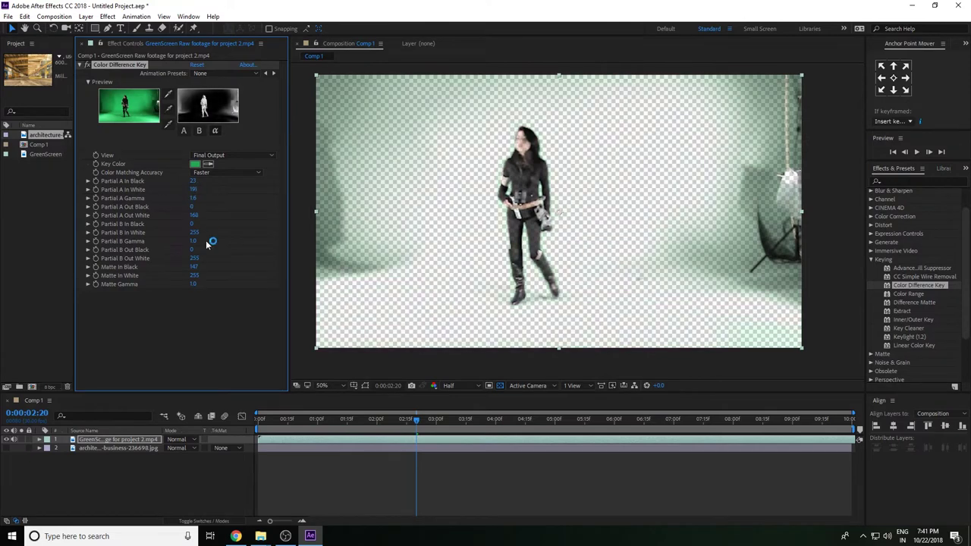
left_click_drag(194, 232, 154, 230)
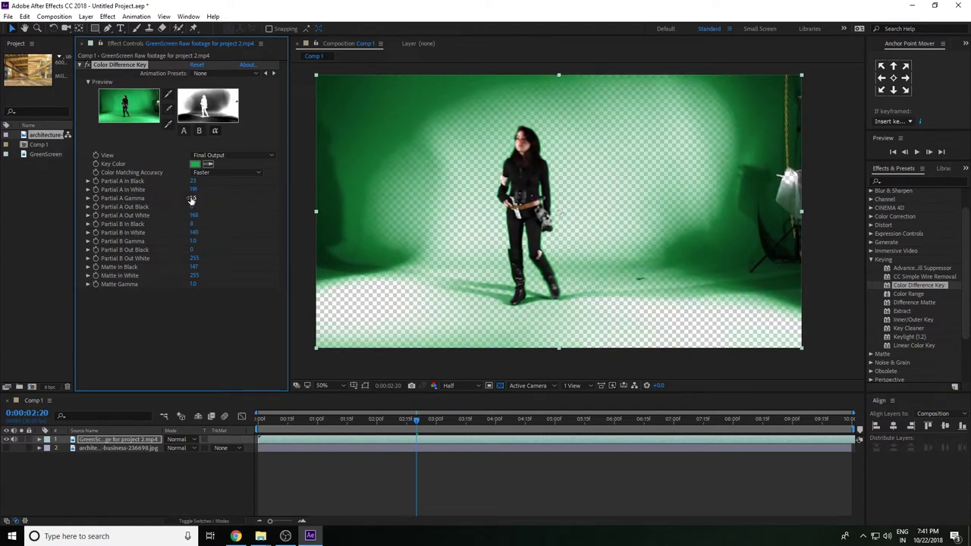
left_click_drag(193, 215, 156, 215)
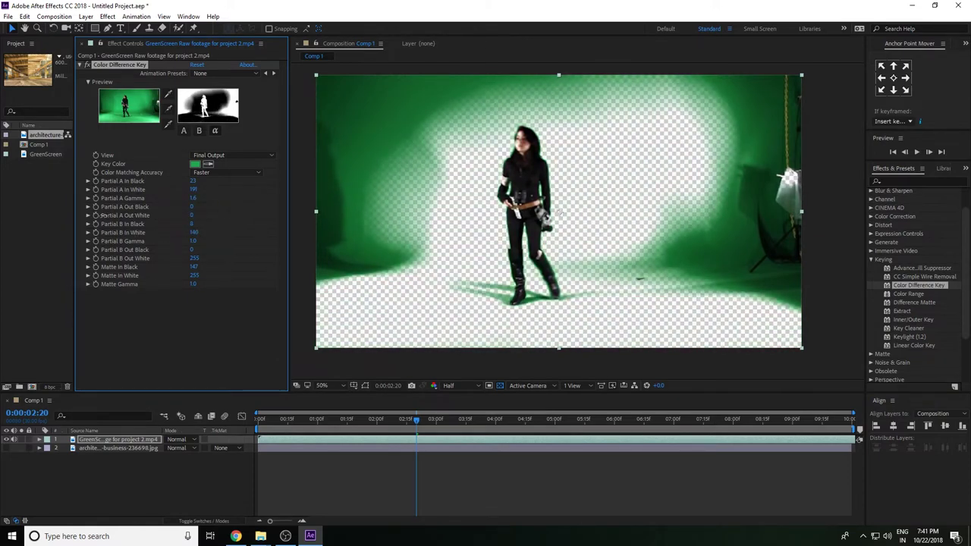
left_click_drag(194, 204, 201, 205)
left_click_drag(194, 198, 174, 198)
left_click_drag(192, 190, 261, 185)
mouse_move(195, 189)
left_mouse_down()
mouse_move(227, 189)
mouse_move(203, 183)
left_mouse_up()
mouse_move(194, 241)
left_mouse_down()
mouse_move(90, 244)
mouse_move(112, 241)
left_mouse_up()
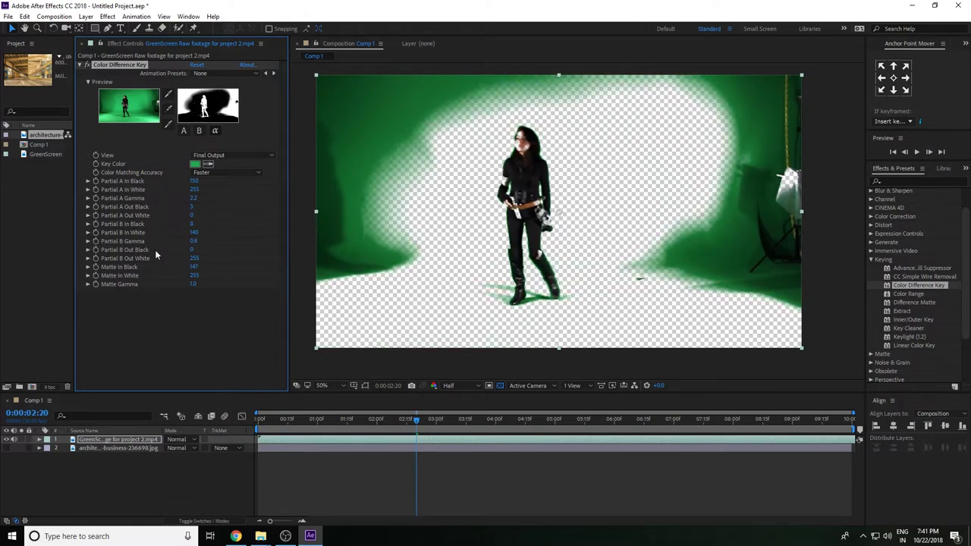
- Reset the Color Difference Key to defaults and try lowering Partial A In White and In Black
left_click(197, 65)
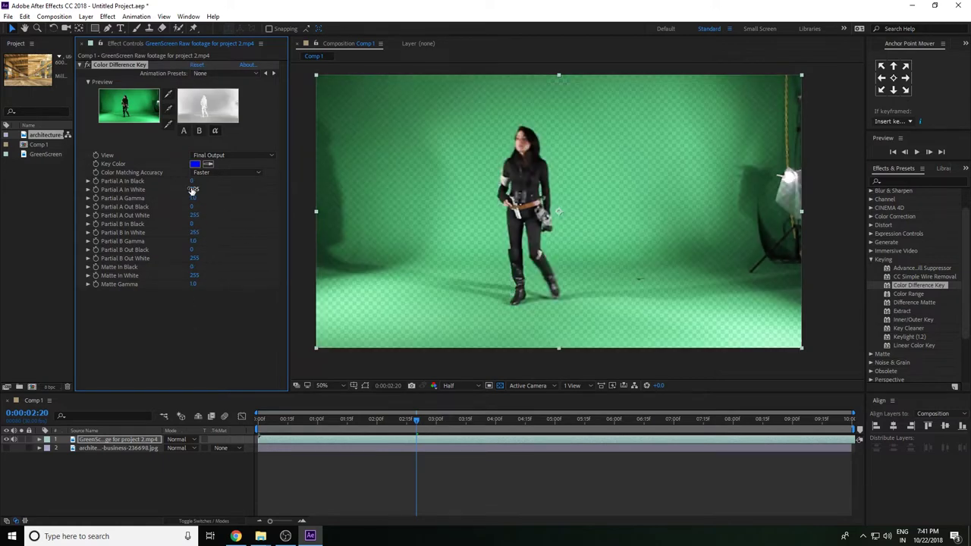
left_click_drag(210, 187, 210, 187)
mouse_move(215, 187)
left_mouse_down()
mouse_move(192, 213)
mouse_move(27, 233)
left_mouse_up()
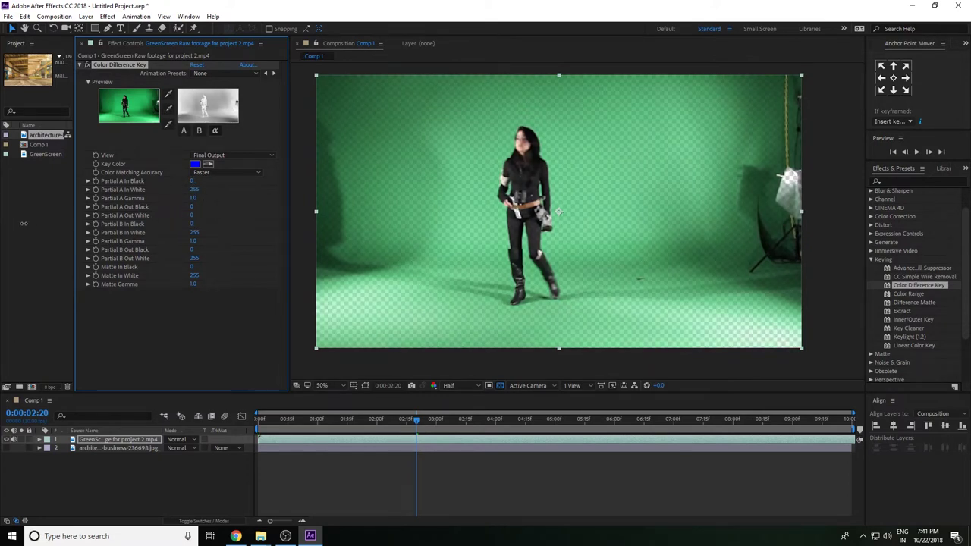
key("ctrl+z")
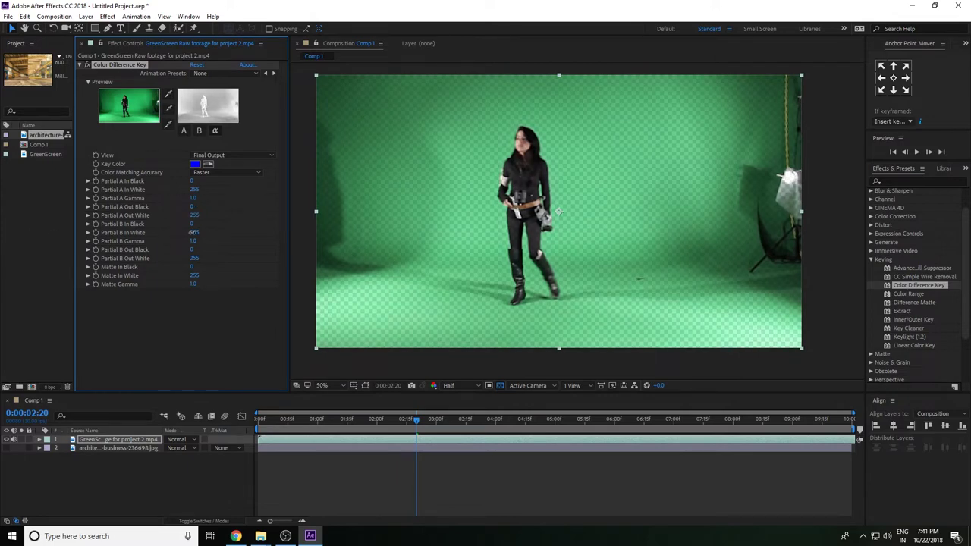
- Raise Partial B Gamma to 3.0 and sample the green backdrop to set Matte In Black to 172
left_click_drag(195, 241, 190, 240)
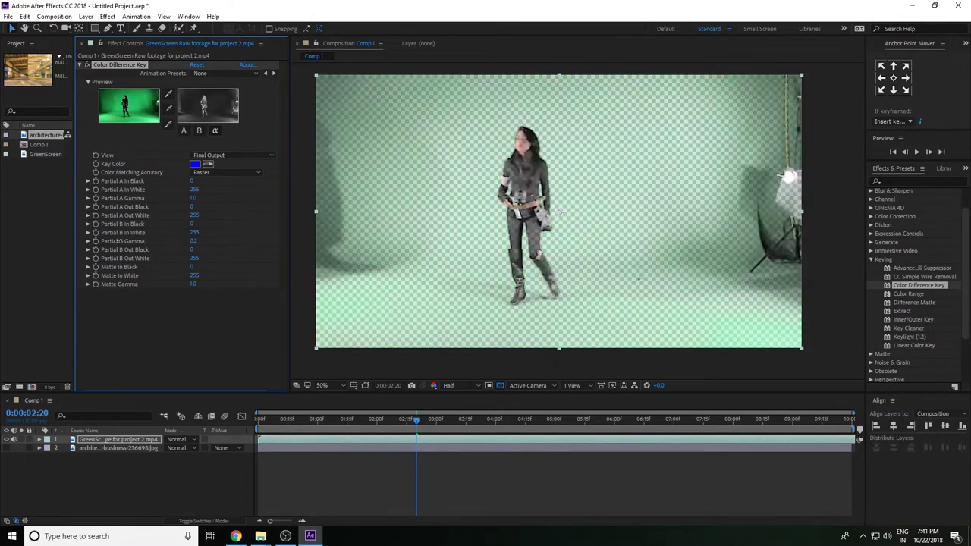
left_click_drag(196, 241, 250, 241)
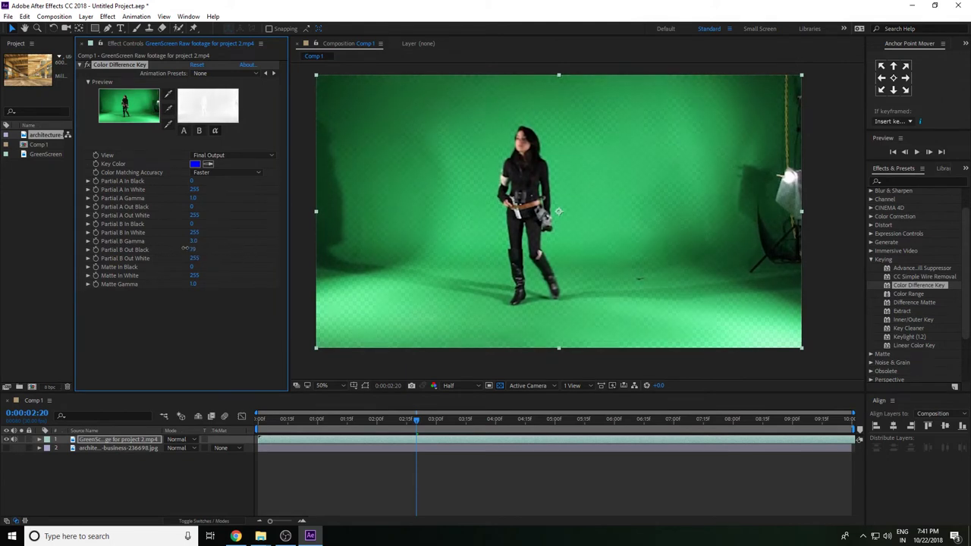
left_click(169, 111)
left_click(483, 214)
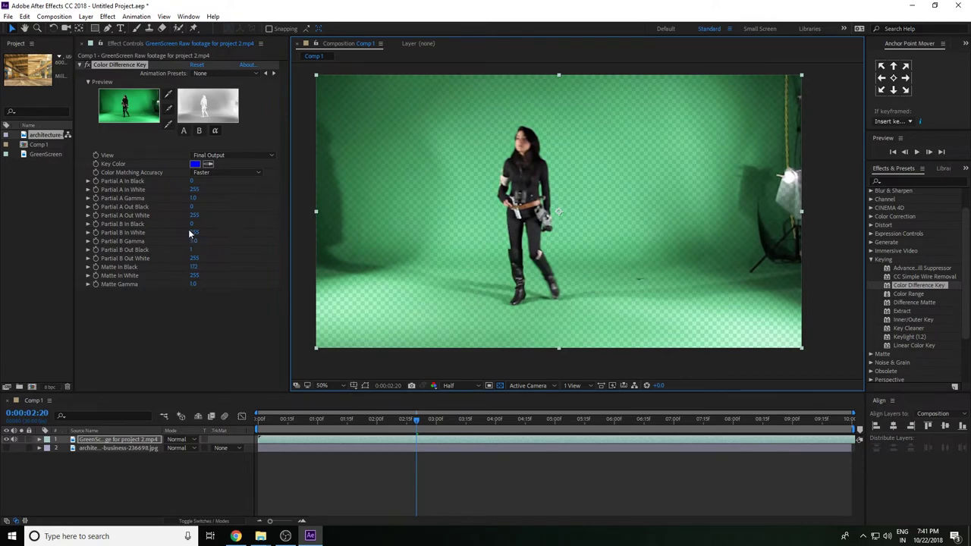
- Raise Partial B Gamma to 7.2, adjust Partial A In White, and lower Partial A Gamma to 0.2
left_click_drag(193, 241, 411, 240)
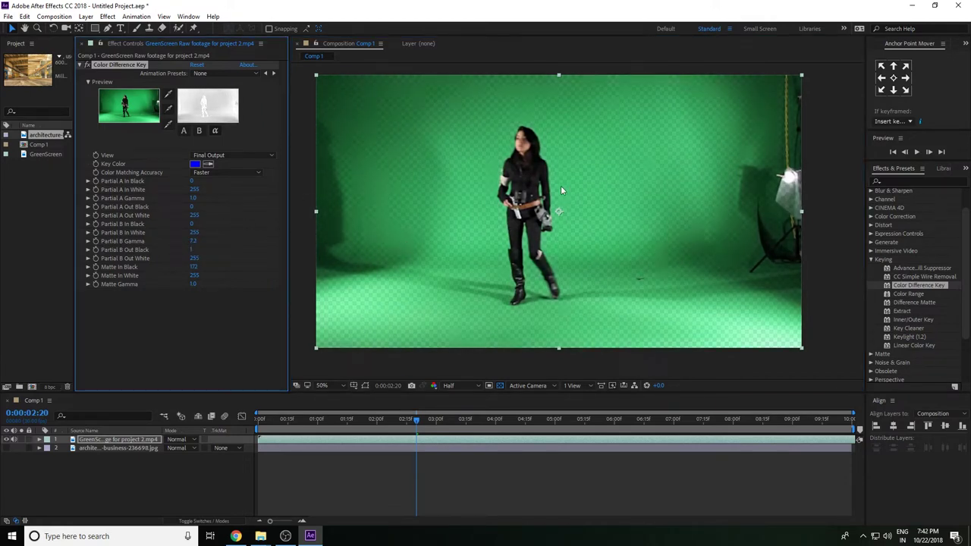
left_click_drag(232, 189, 277, 192)
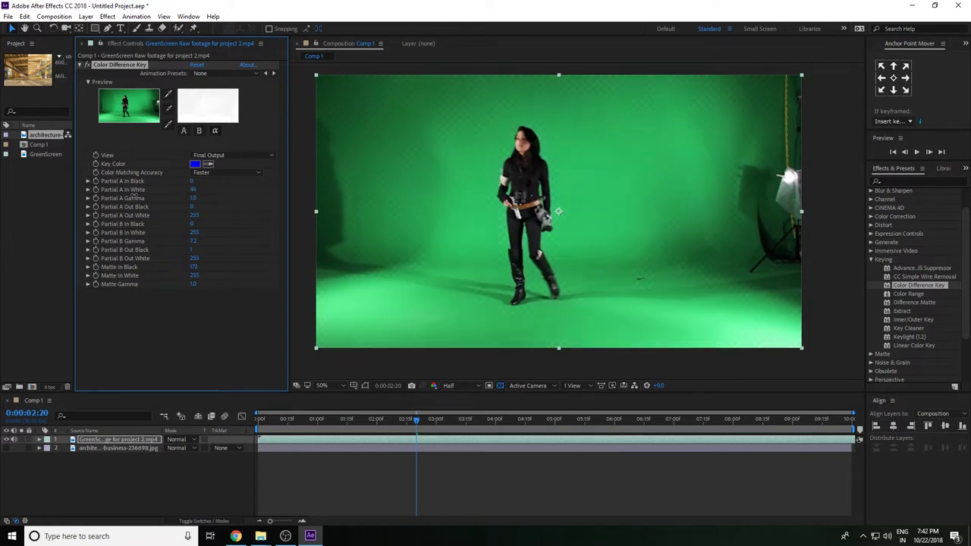
mouse_move(194, 197)
left_mouse_down()
mouse_move(228, 198)
mouse_move(161, 209)
left_mouse_up()
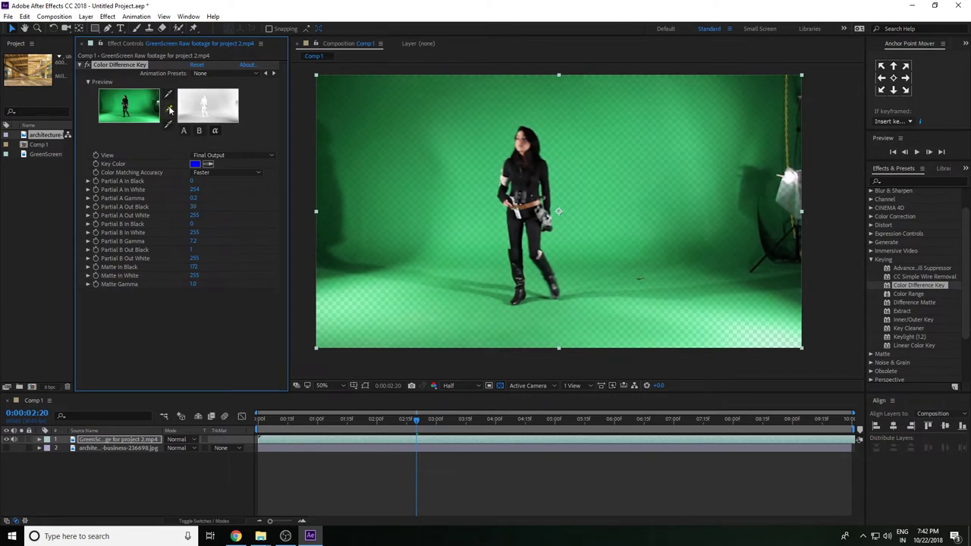
- Toggle the key preview between the A and B mattes
left_click(476, 222)
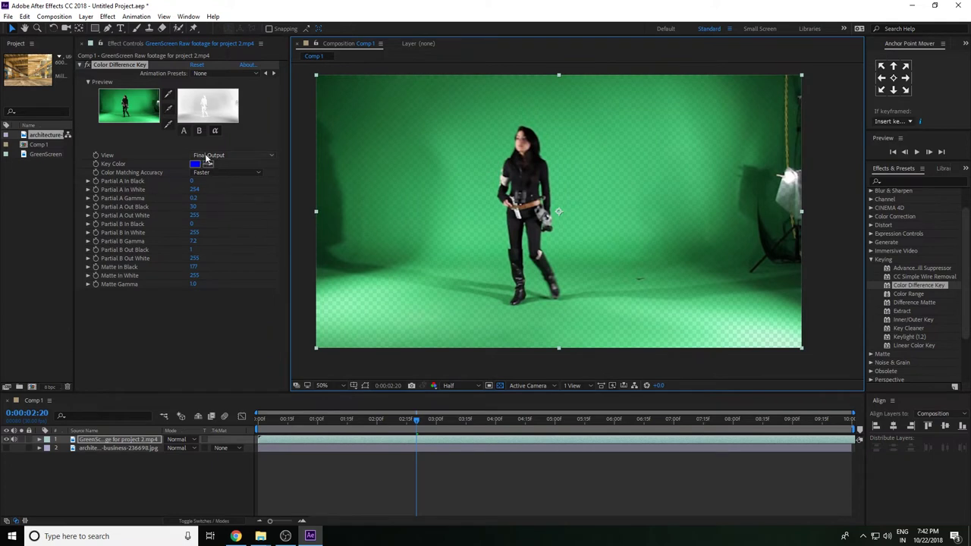
left_click(197, 132)
left_click(185, 132)
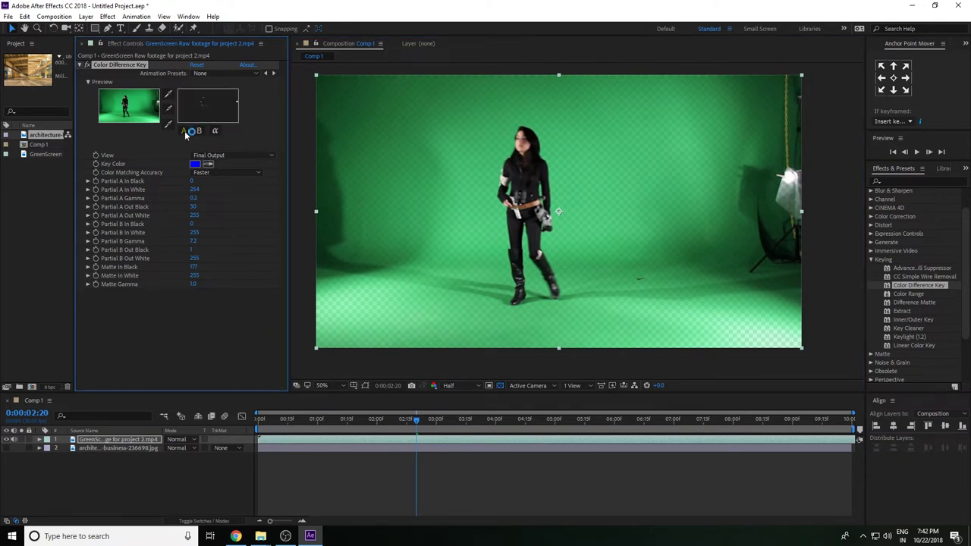
left_click(199, 130)
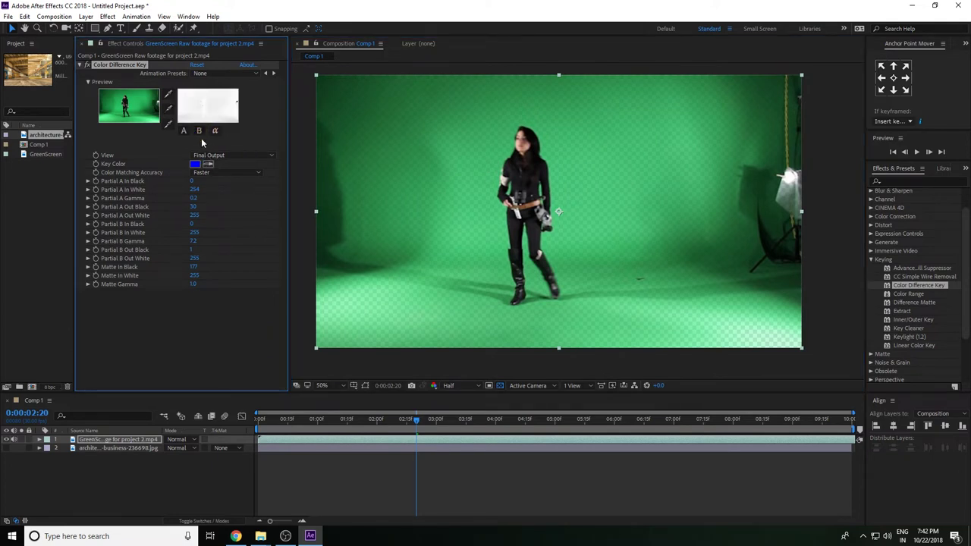
- Sample the green backdrop as the Key Color, keeping the view on Final Output
left_click(208, 164)
left_click(467, 221)
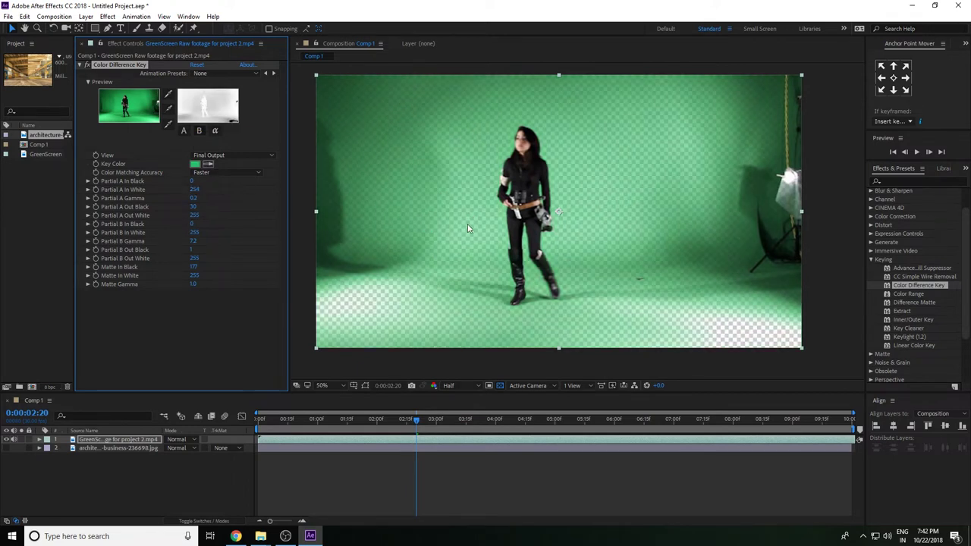
left_click(201, 173)
left_click(216, 173)
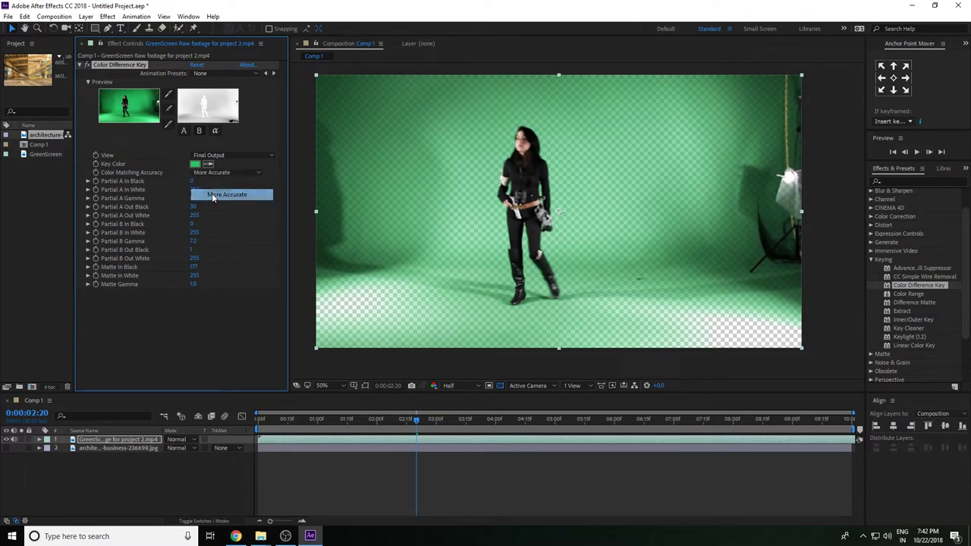
left_click(216, 172)
left_click(216, 171)
left_click(215, 156)
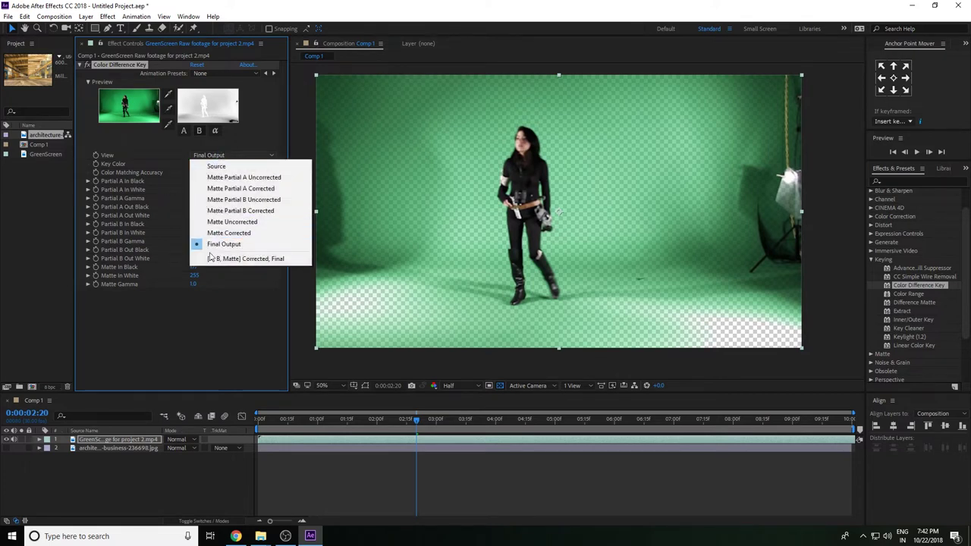
left_click(217, 321)
- Set Partial A In White to 190, In Black to 255 and Gamma to 0
left_click_drag(194, 192, 223, 189)
mouse_move(291, 185)
left_mouse_down()
mouse_move(269, 191)
mouse_move(291, 192)
left_mouse_up()
left_click_drag(198, 184, 348, 182)
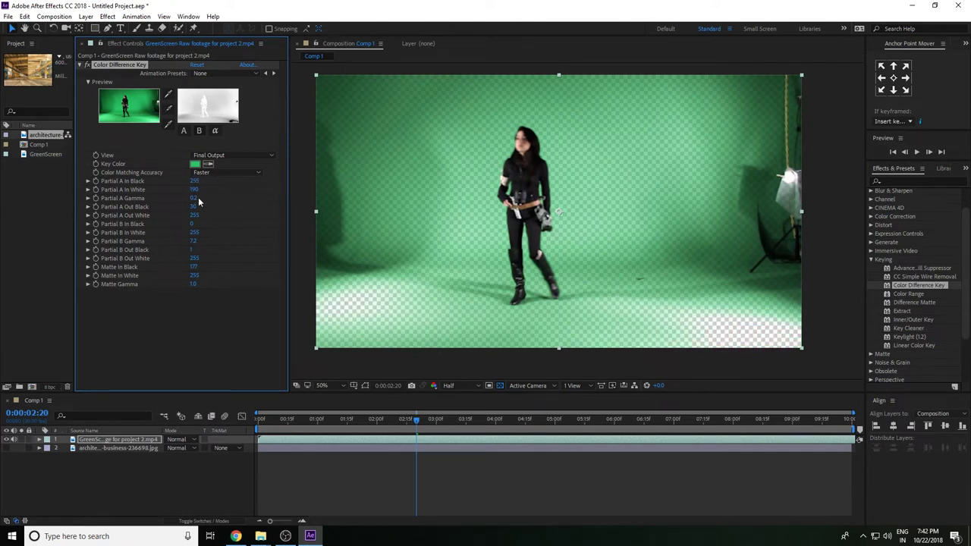
left_click_drag(194, 203, 106, 207)
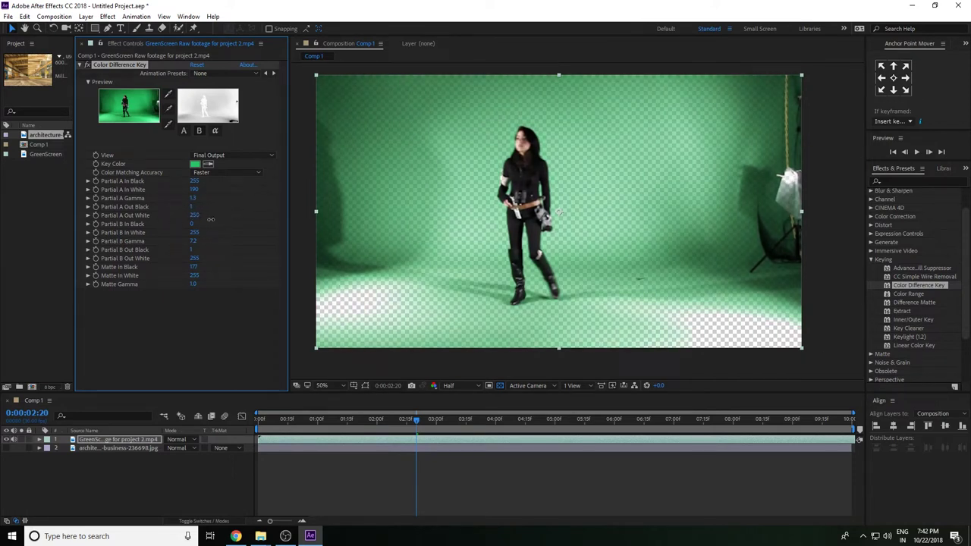
- Raise Partial B In Black to about 126 while previewing the key against black
left_click_drag(194, 226, 232, 224)
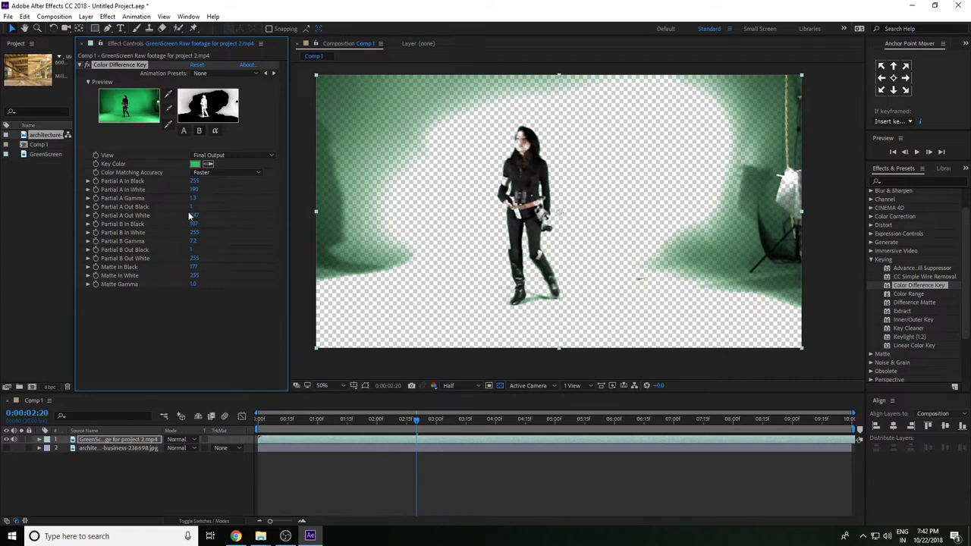
mouse_move(194, 224)
left_mouse_down()
mouse_move(215, 223)
mouse_move(185, 230)
left_mouse_up()
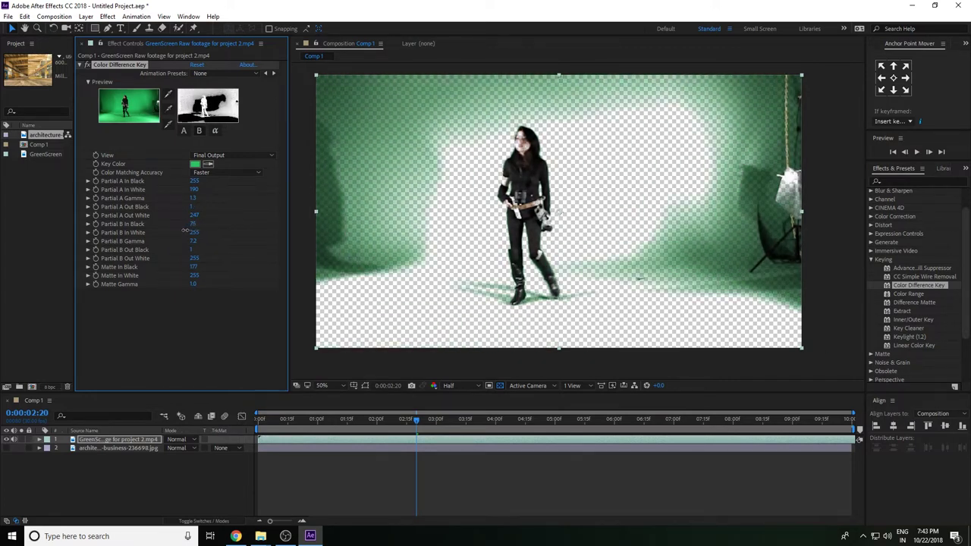
left_click(499, 385)
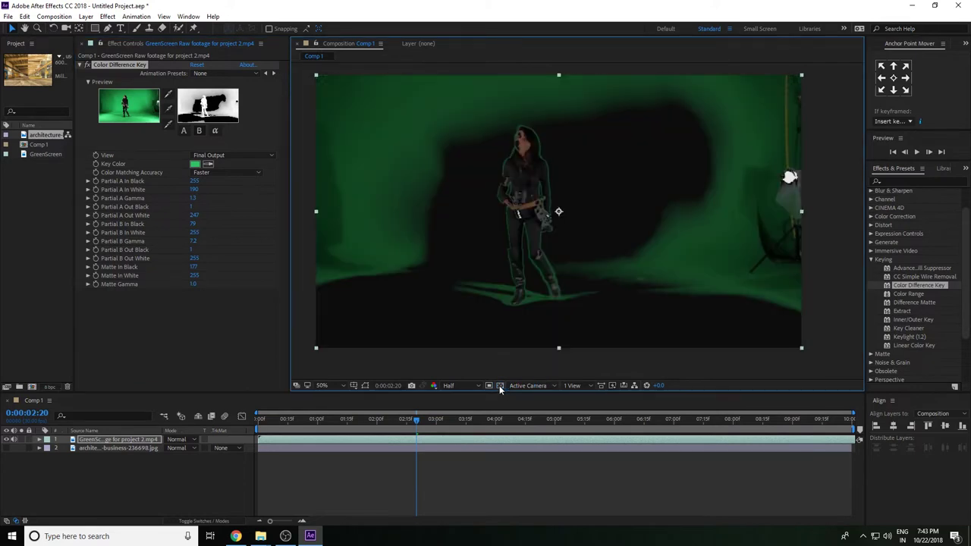
left_click_drag(195, 225, 209, 225)
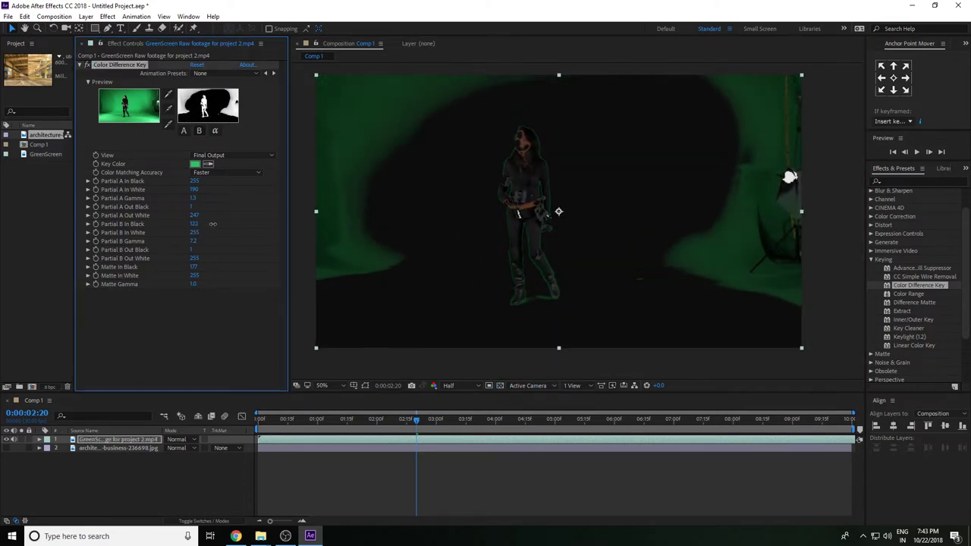
- Set Partial A Out White to about 17, In Black to 242, raise Out Black, and lower Matte In White to 245
left_click_drag(140, 221, 74, 217)
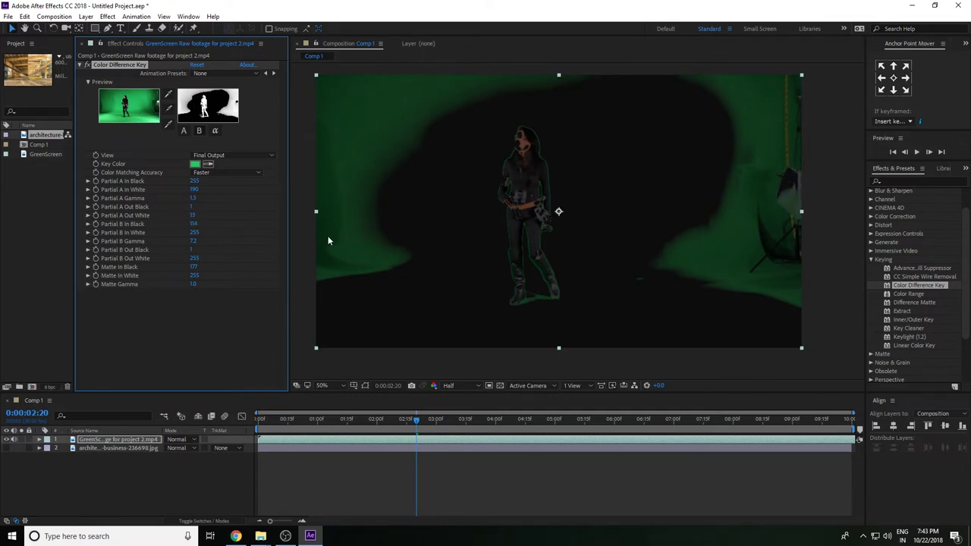
mouse_move(194, 181)
left_mouse_down()
mouse_move(194, 193)
mouse_move(171, 192)
mouse_move(207, 198)
left_mouse_up()
mouse_move(191, 206)
left_mouse_down()
mouse_move(296, 200)
mouse_move(227, 198)
left_mouse_up()
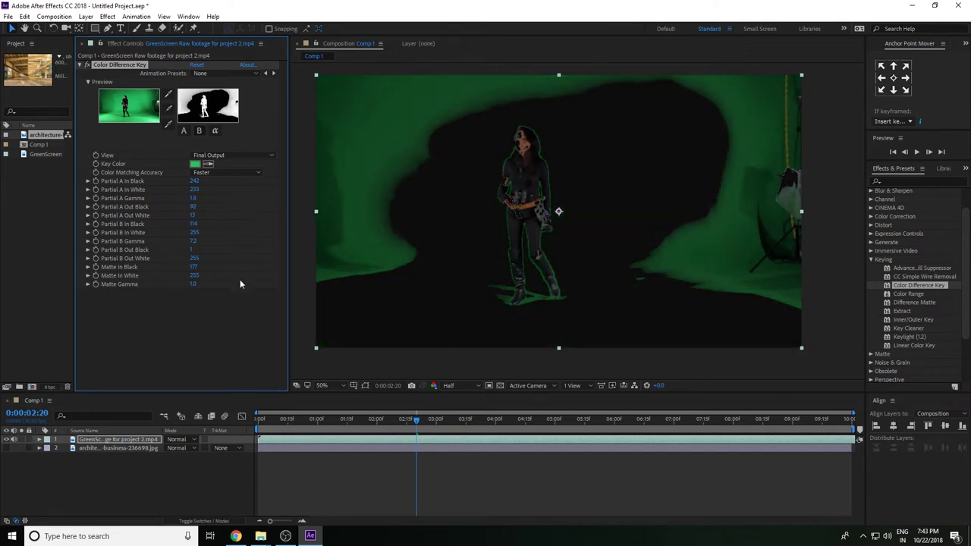
left_click_drag(194, 275, 238, 274)
left_click(238, 346)
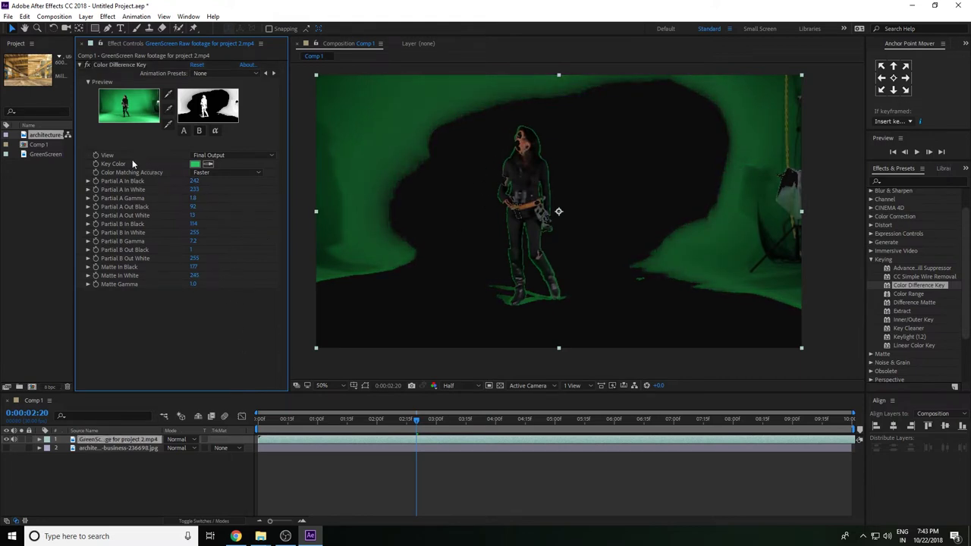
left_click(114, 67)
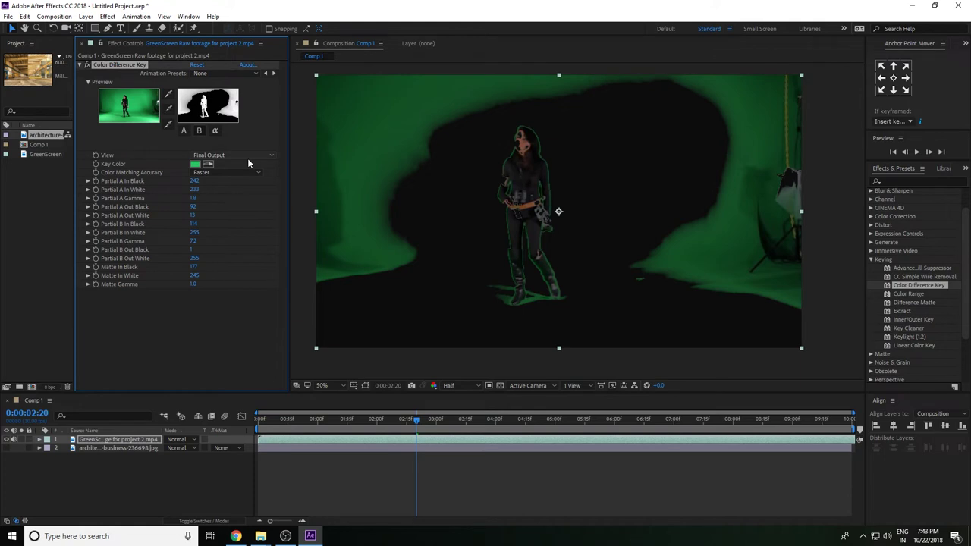
- Replace the Color Difference Key with Color Range and sample the green backdrop
key("Delete")
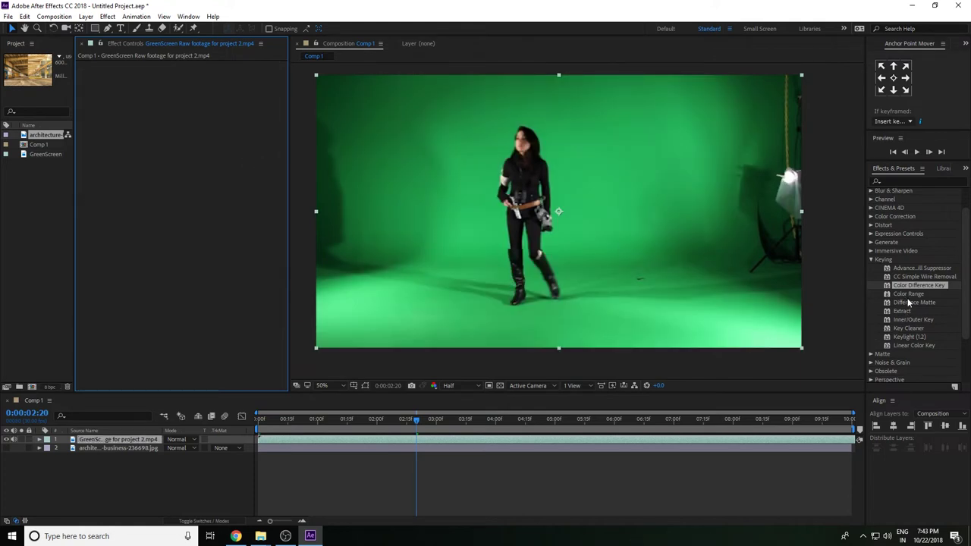
left_click_drag(908, 293, 626, 274)
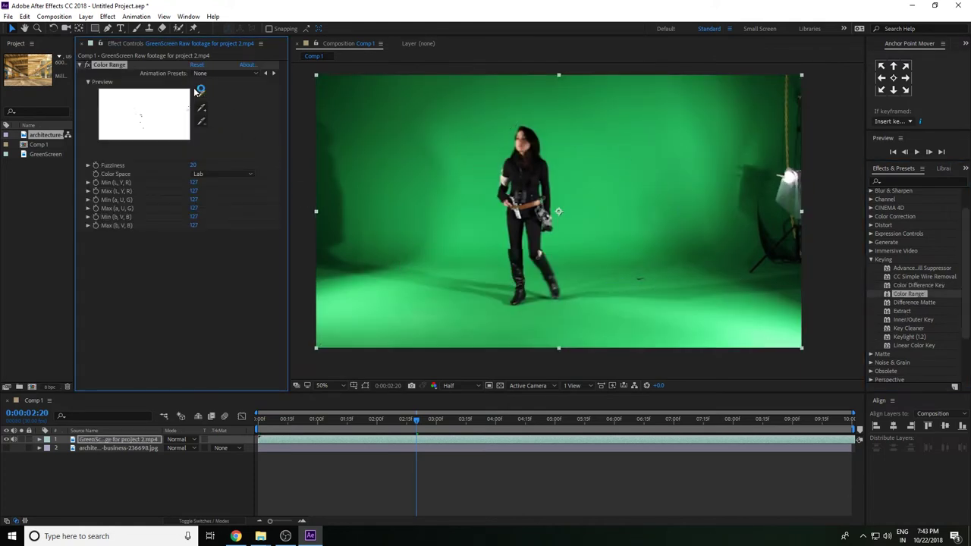
left_click(201, 108)
left_click(504, 216)
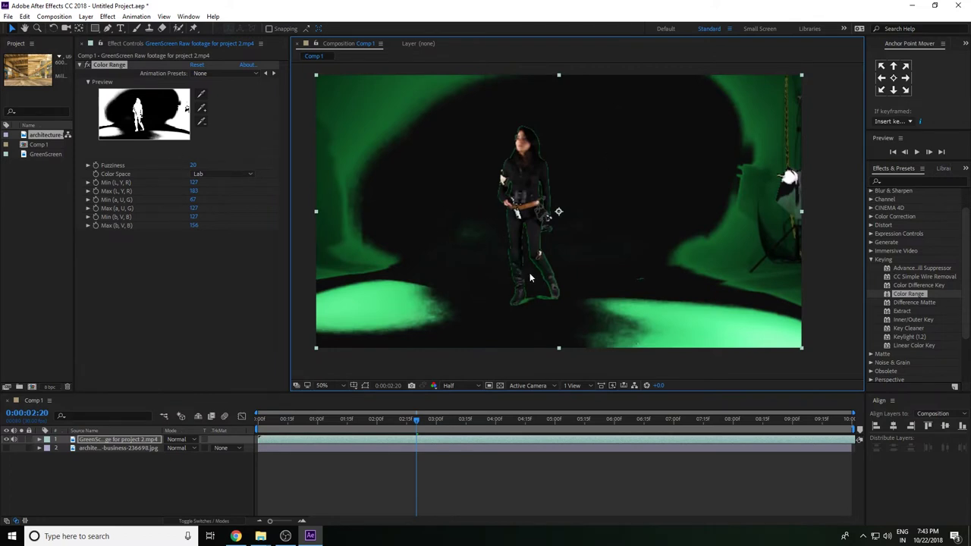
left_click(490, 387)
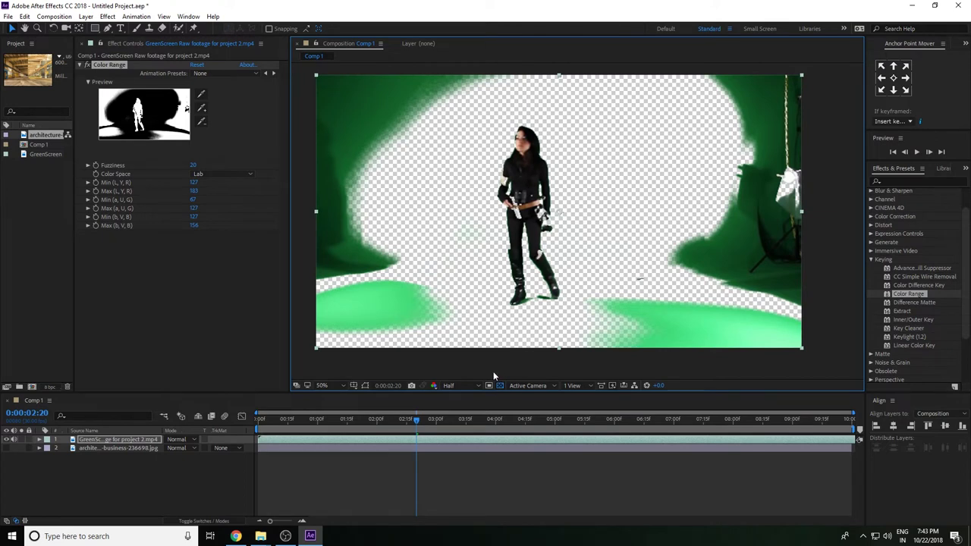
left_click(499, 385)
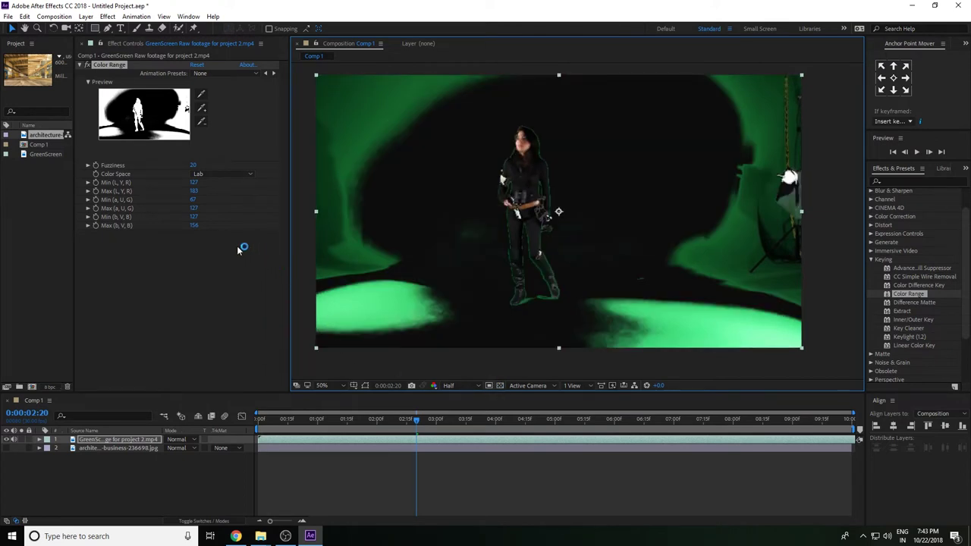
- Tune Color Range to Min (a) 66, Max (a) 127, Min (b) 151, Max (b) 224, with Max (L) raised
left_click_drag(194, 216, 207, 217)
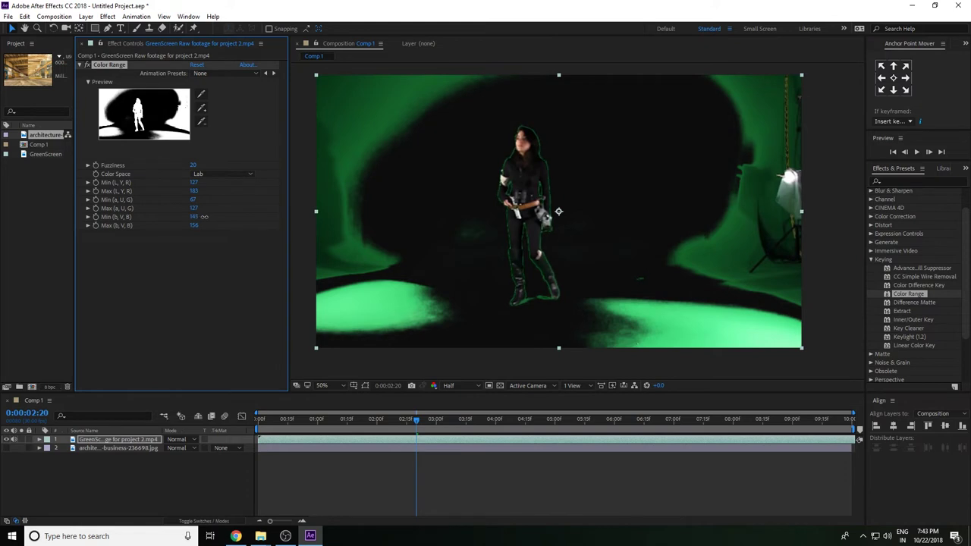
left_click_drag(210, 216, 209, 216)
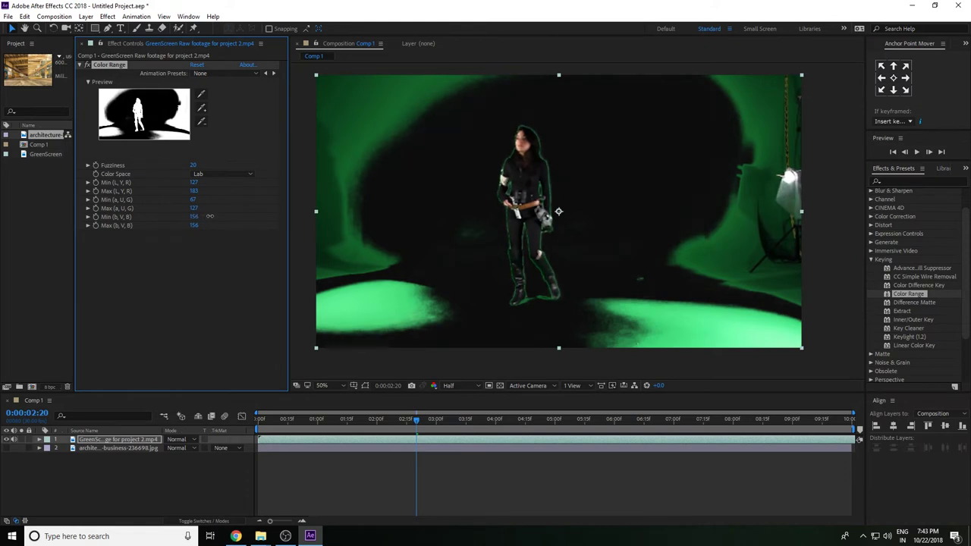
left_click_drag(194, 190, 284, 198)
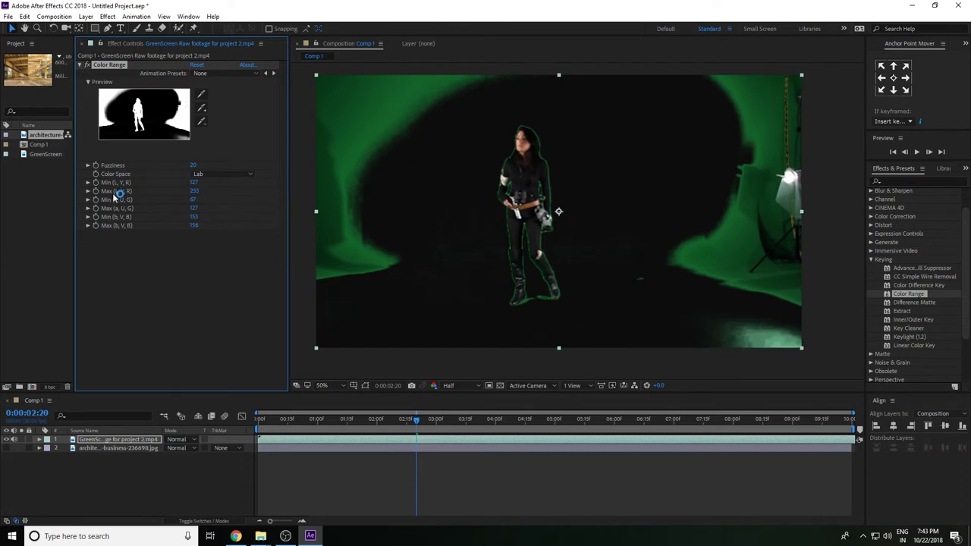
left_click_drag(194, 183, 155, 186)
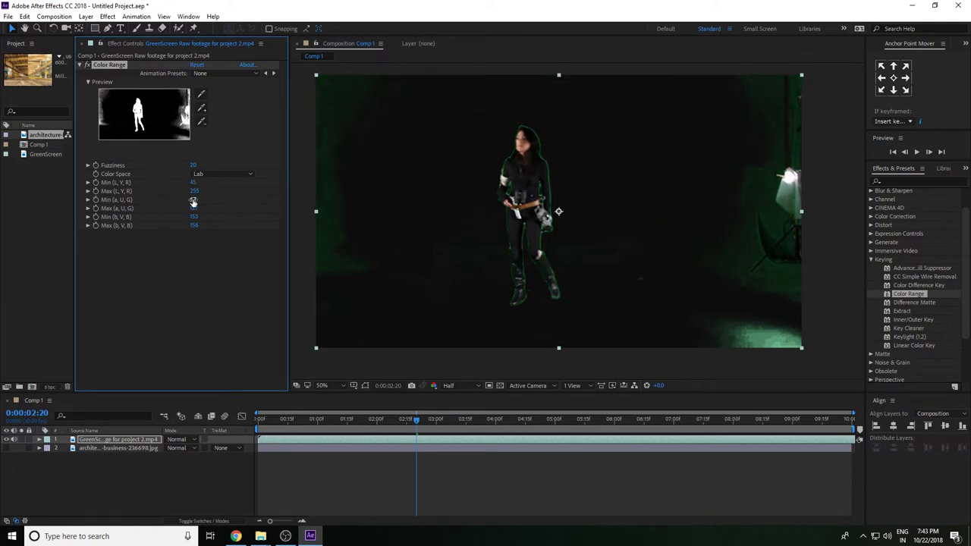
left_click_drag(179, 200, 193, 200)
mouse_move(193, 217)
left_mouse_down()
mouse_move(205, 218)
mouse_move(190, 216)
left_mouse_up()
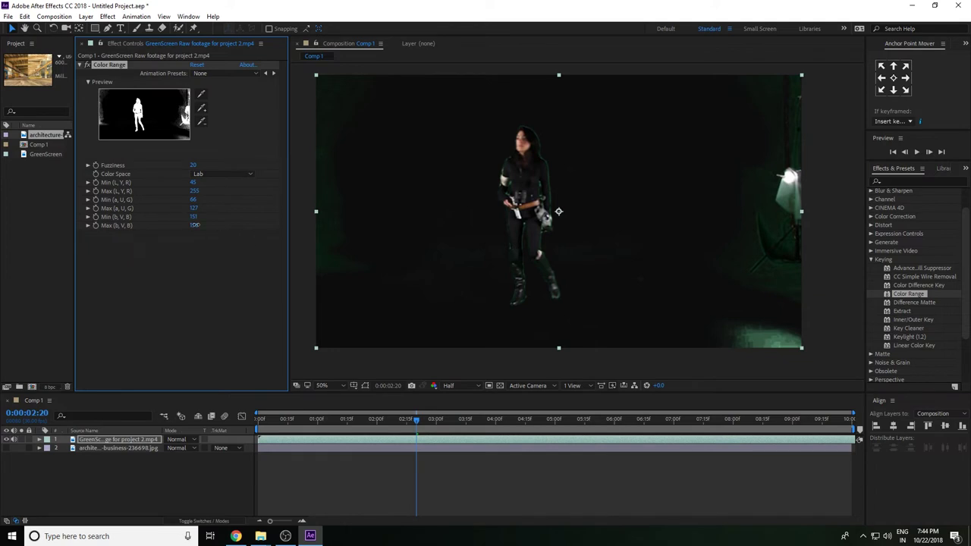
left_click_drag(211, 225, 213, 225)
left_click_drag(416, 427, 465, 422)
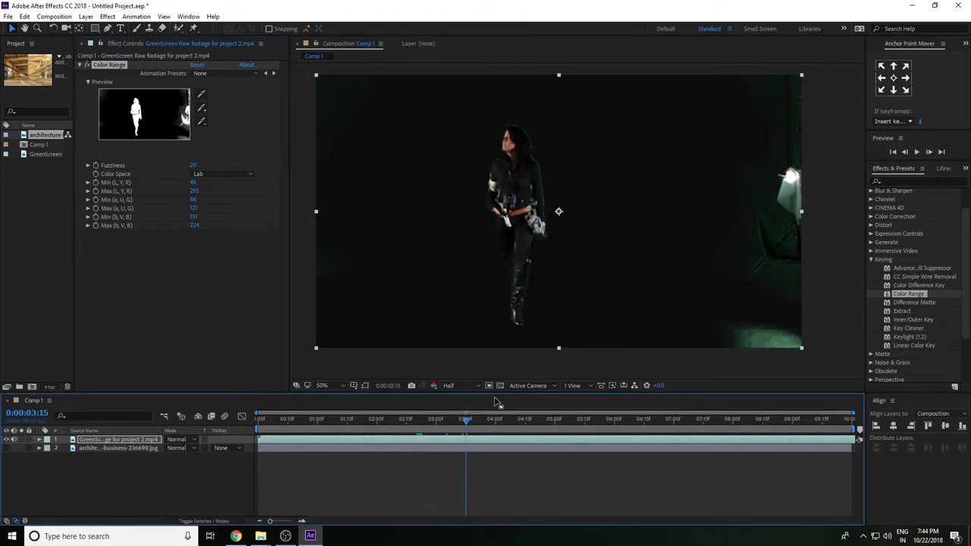
left_click(500, 386)
- Set the work area end at 0:00:05:04 and trim Comp 1 to the work area
mouse_move(465, 419)
left_mouse_down()
mouse_move(410, 422)
mouse_move(607, 429)
mouse_move(563, 436)
left_mouse_up()
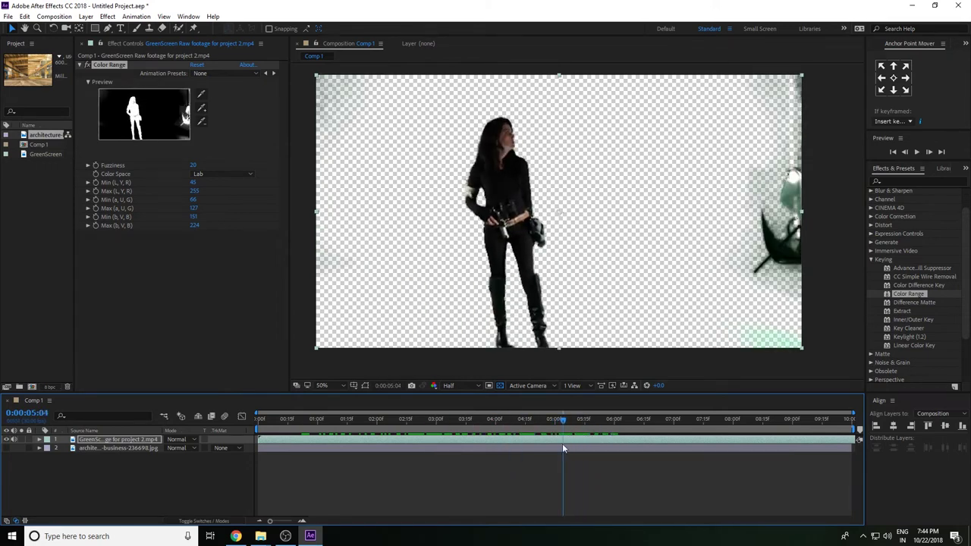
key("n")
right_click(563, 433)
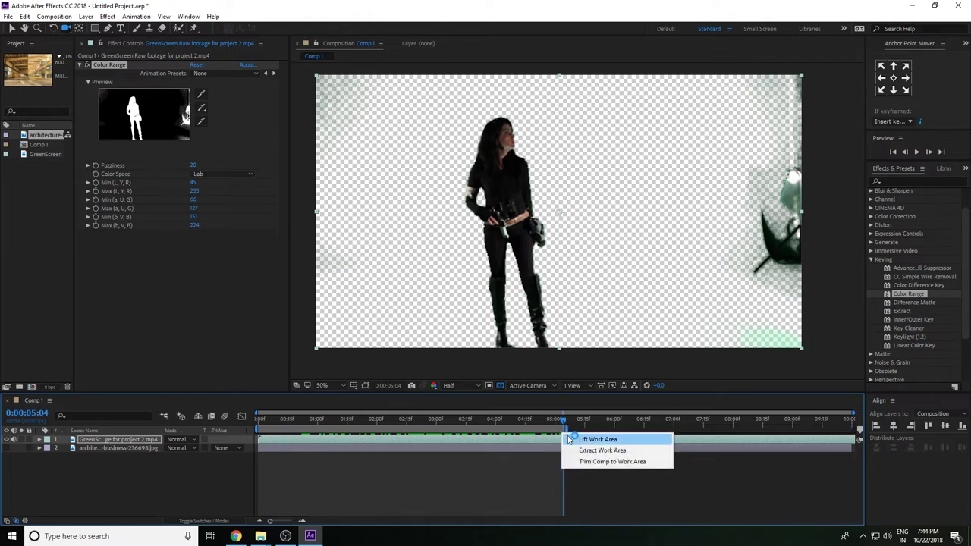
left_click(580, 461)
left_click_drag(586, 421, 412, 430)
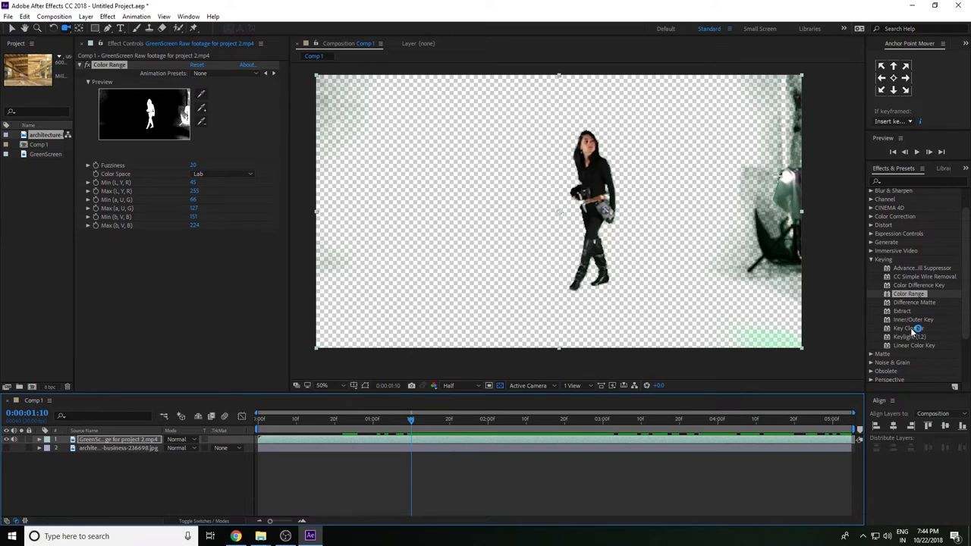
- Apply Advanced Spill Suppressor to the green-screen footage and play a preview
left_click_drag(913, 270, 635, 282)
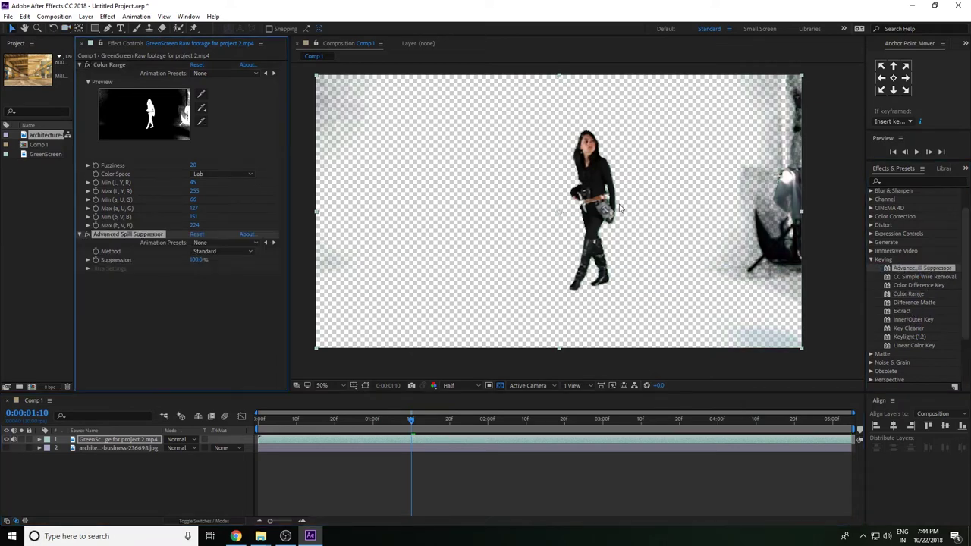
mouse_move(410, 420)
left_mouse_down()
mouse_move(323, 427)
mouse_move(534, 430)
left_mouse_up()
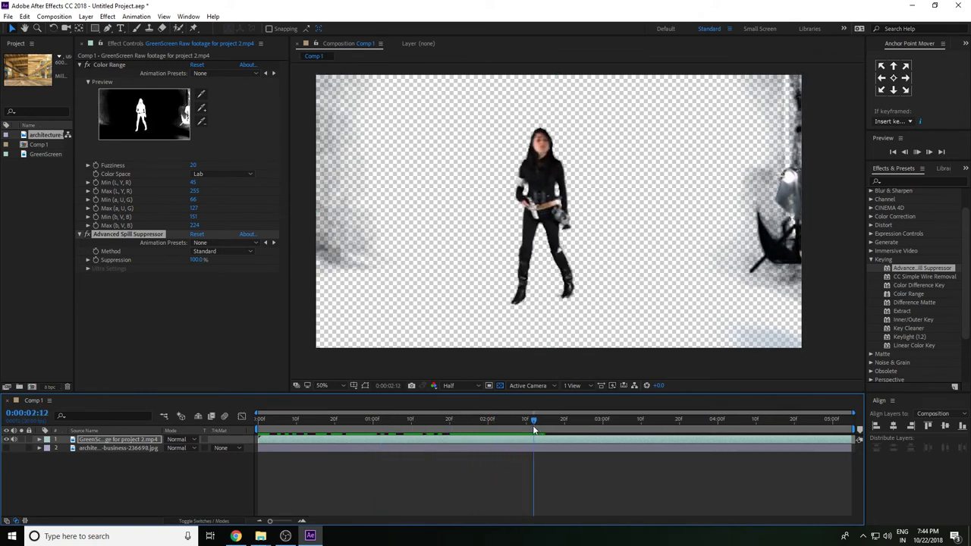
key("space")
key("space")
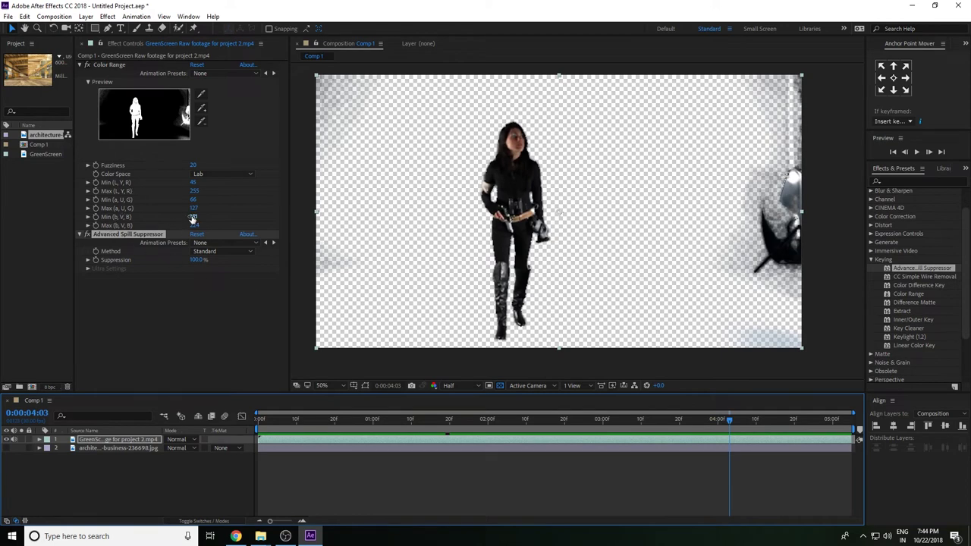
- Tweak Color Range Min (b) to 156 and Min (a), comparing with the suppressor toggled off
left_click_drag(192, 218, 194, 218)
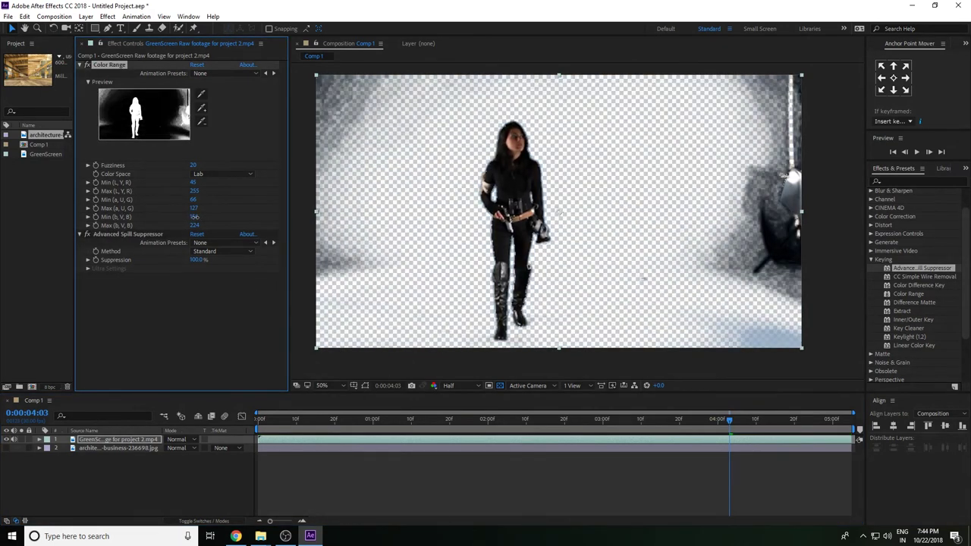
left_click(87, 234)
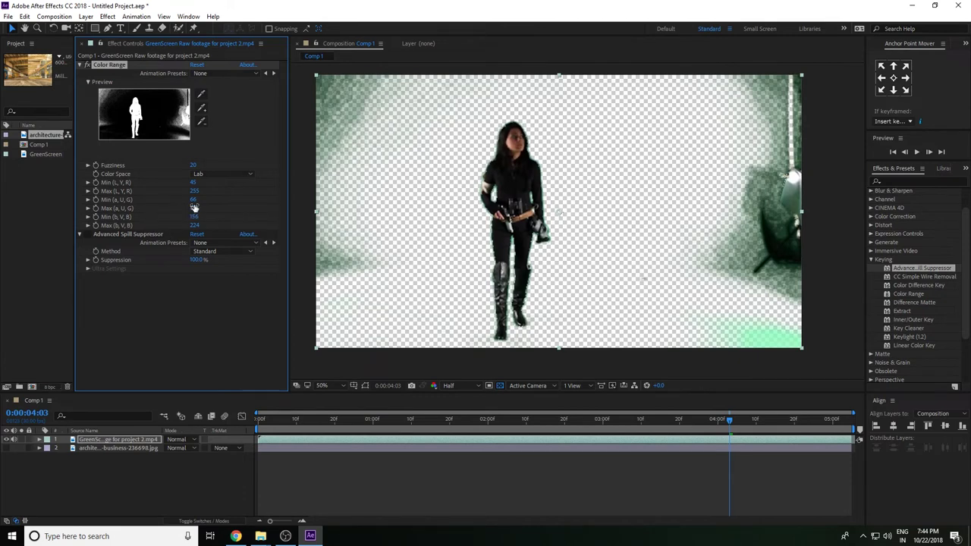
left_click_drag(195, 199, 199, 192)
left_click(215, 175)
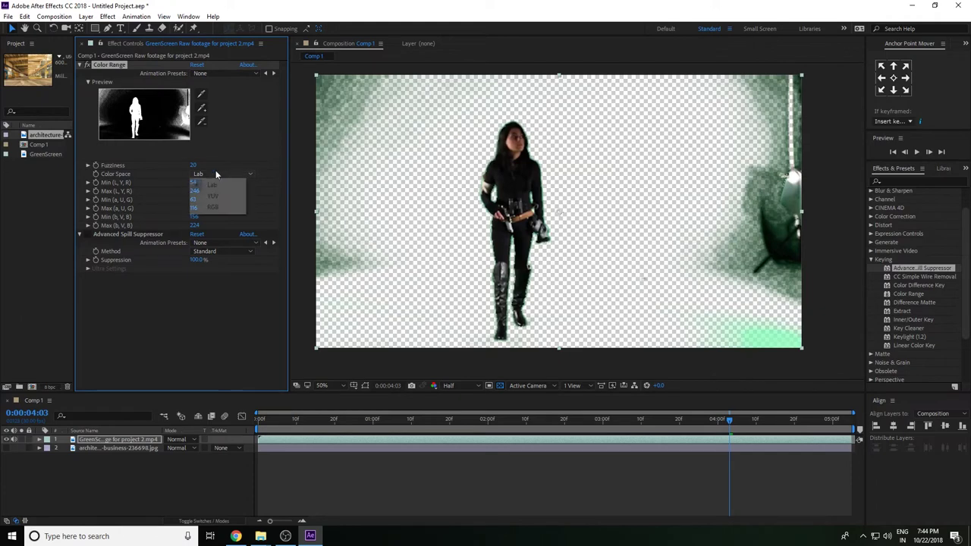
- Switch Color Range to RGB, sample the green backdrop, and adjust Max (L) and Max (a)
left_click(215, 207)
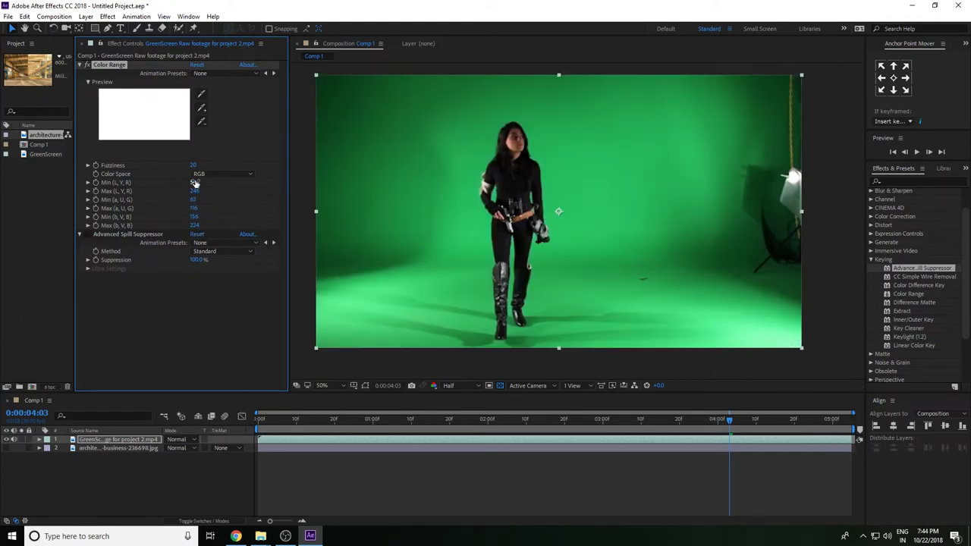
left_click(201, 108)
left_click(453, 183)
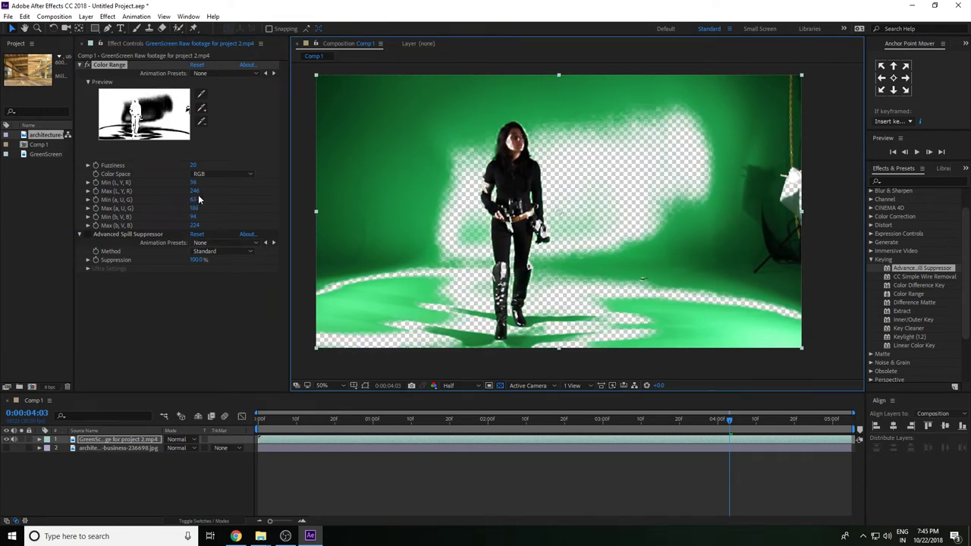
left_click_drag(194, 191, 192, 184)
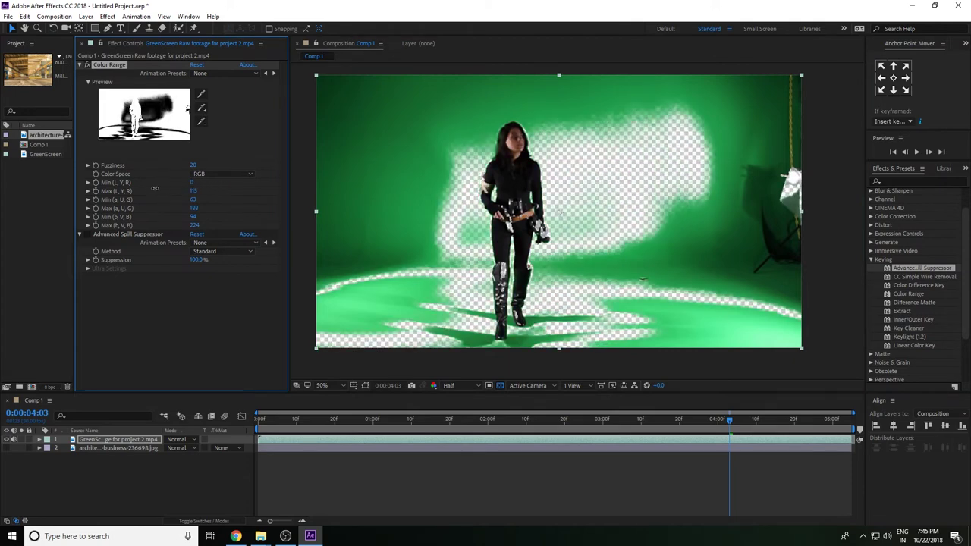
left_click_drag(194, 212, 192, 213)
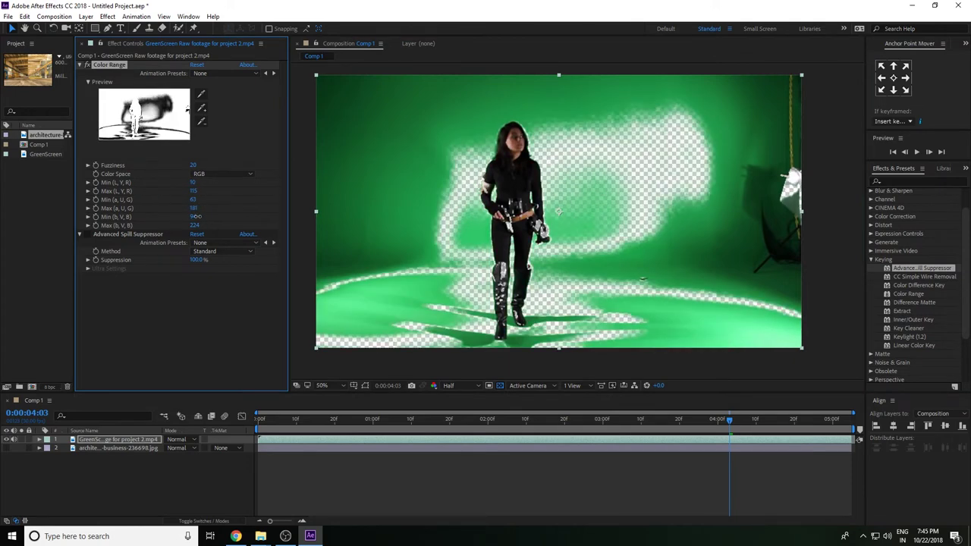
- Reset Color Range, set it to RGB again, resample the green, and adjust Max (a) and Min (b)
left_click(197, 67)
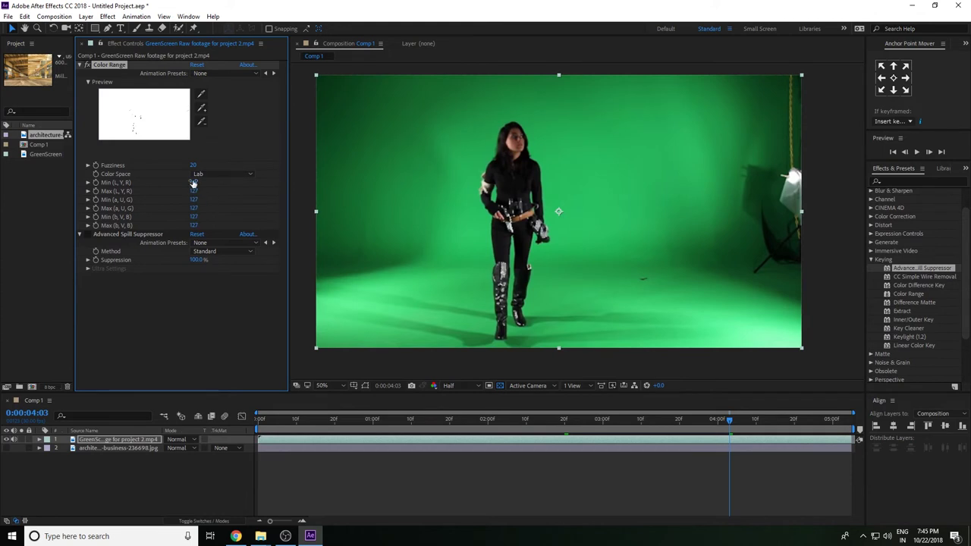
left_click(220, 174)
left_click(220, 209)
left_click(471, 227)
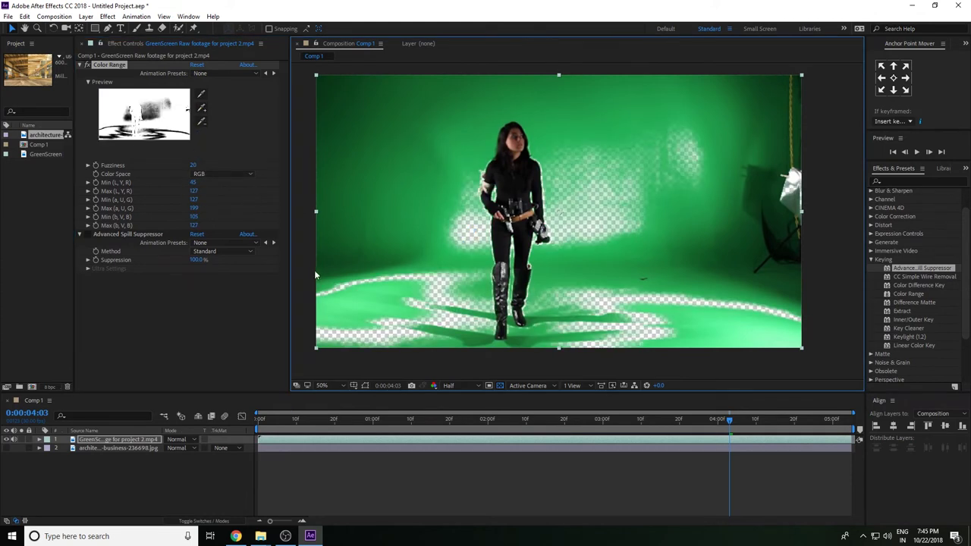
mouse_move(194, 208)
left_mouse_down()
mouse_move(220, 210)
mouse_move(143, 228)
left_mouse_up()
mouse_move(193, 191)
left_mouse_down()
mouse_move(160, 193)
mouse_move(194, 197)
left_mouse_up()
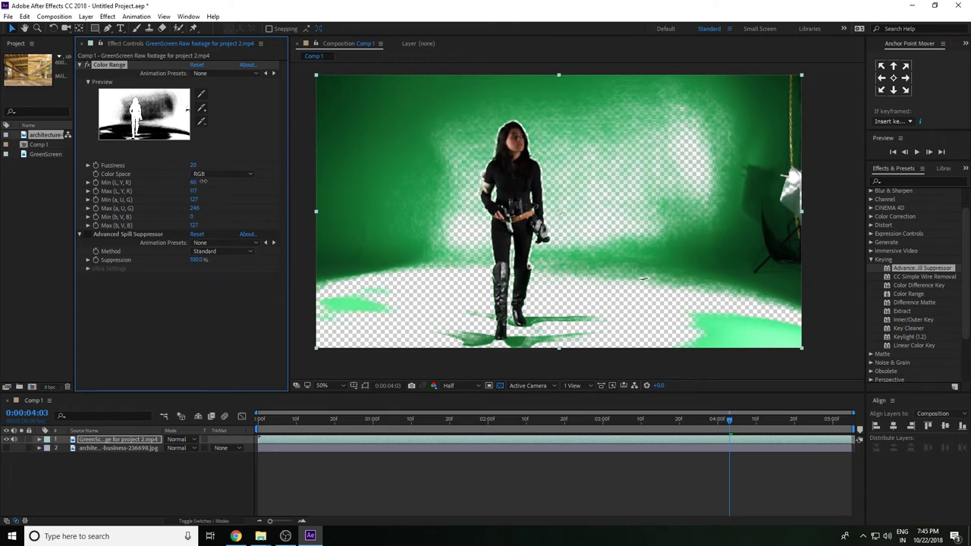
- Raise Fuzziness to 70, comparing the key against black and the checkerboard
left_click_drag(189, 166, 219, 166)
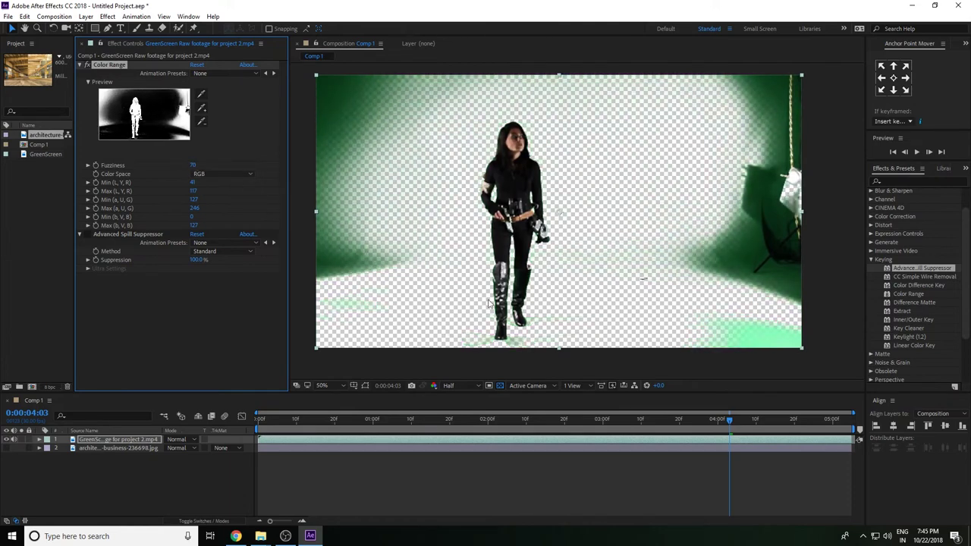
left_click(534, 386)
left_click(499, 385)
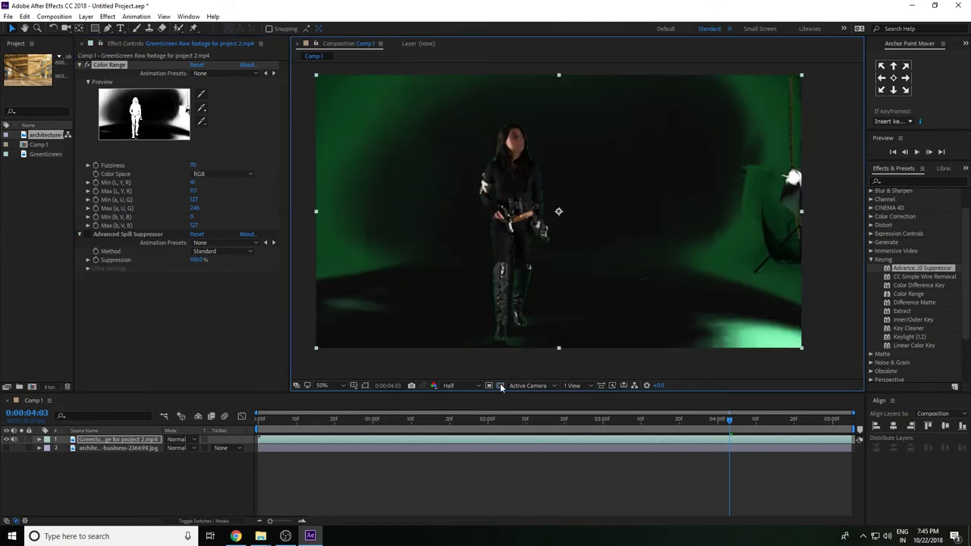
left_click(500, 386)
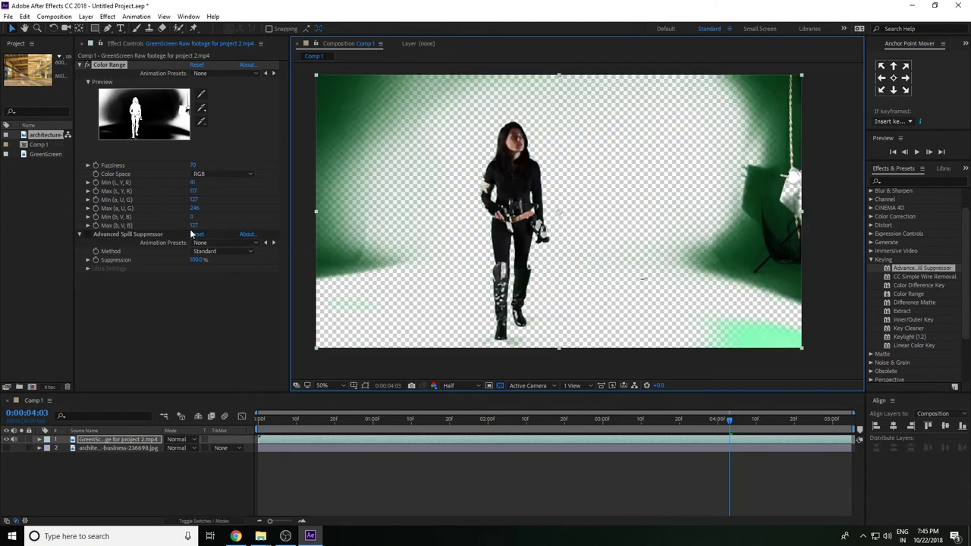
- Raise Min (b) and Max (b), lower Min (L), then reveal the factory background layer
left_click_drag(192, 217, 199, 216)
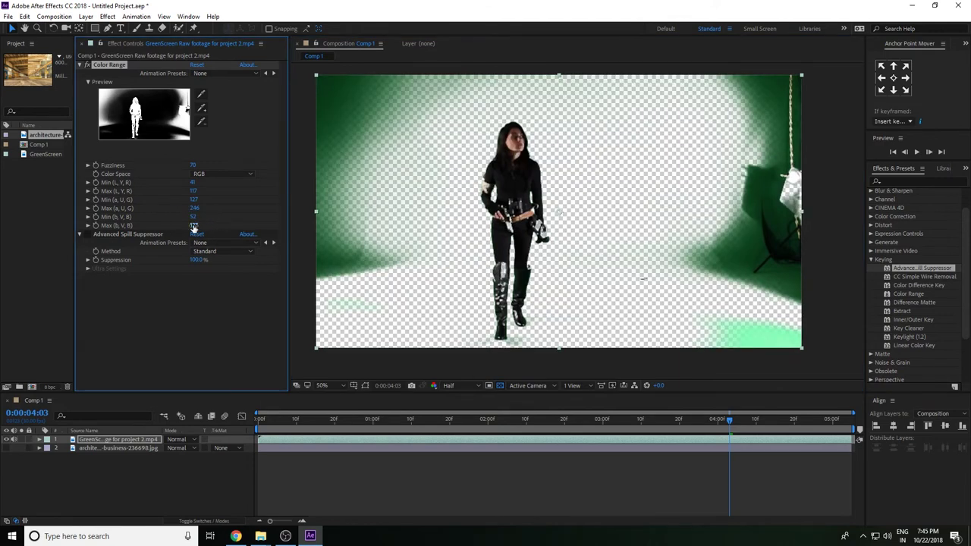
left_click_drag(193, 227, 270, 227)
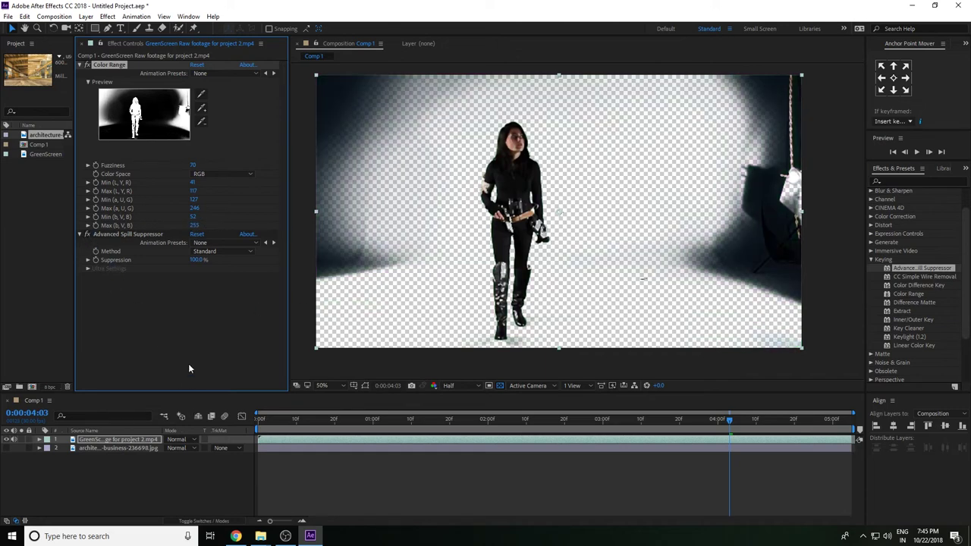
left_click_drag(194, 181, 168, 180)
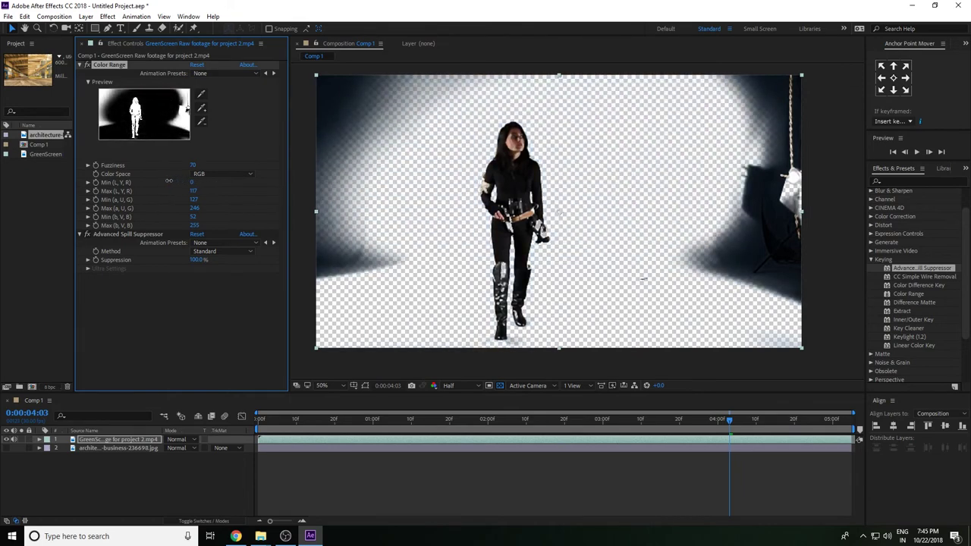
left_click(230, 460)
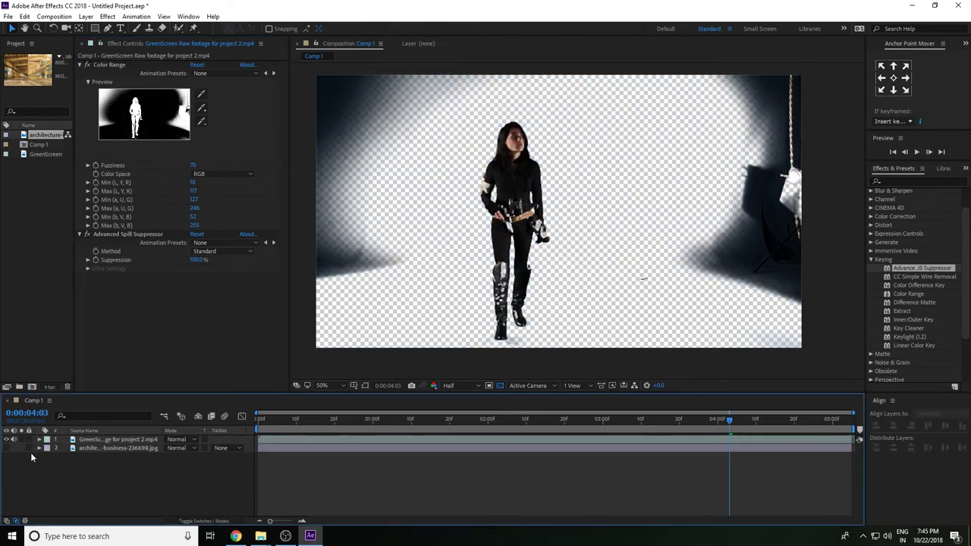
left_click(6, 447)
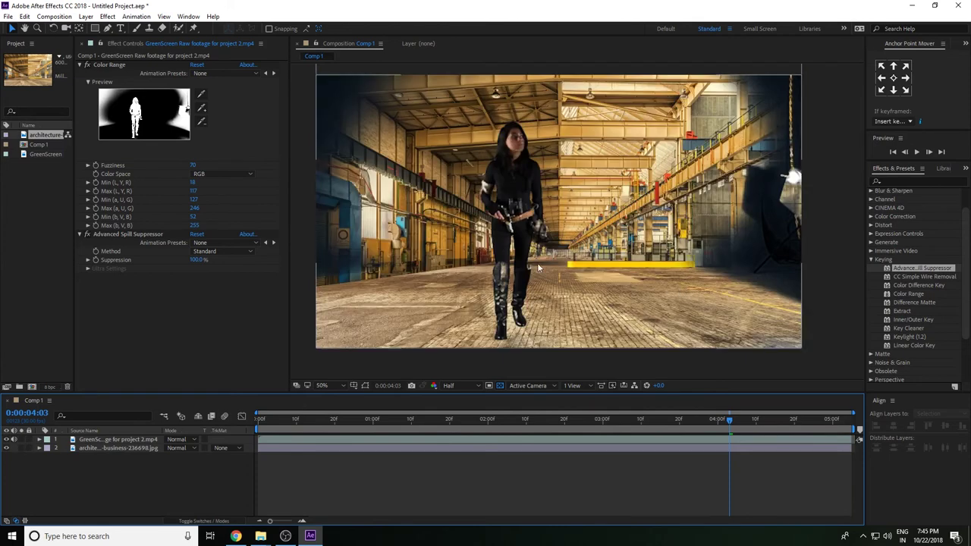
- At the composition start, draw a rectangular Mask 1 around the woman on the GreenScreen layer
left_click_drag(732, 420, 193, 423)
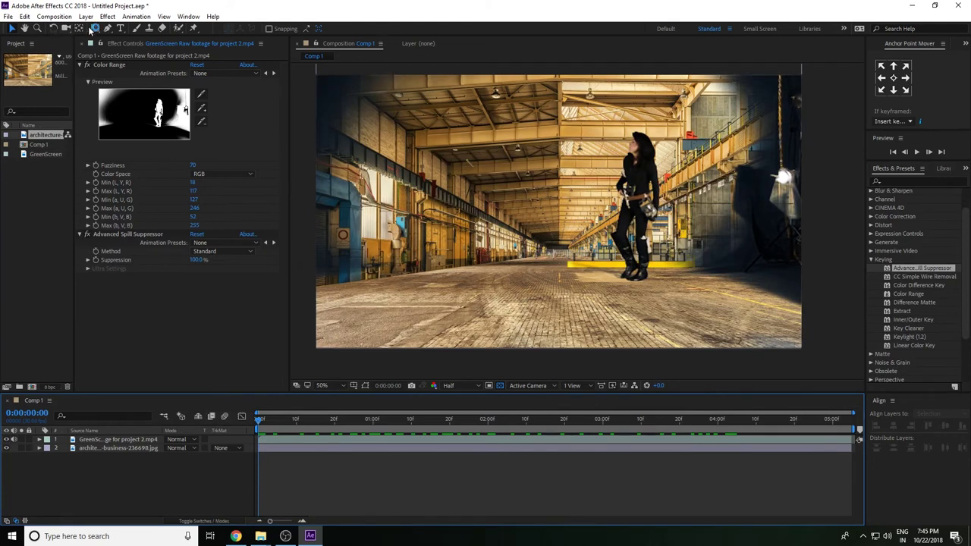
left_click(131, 440)
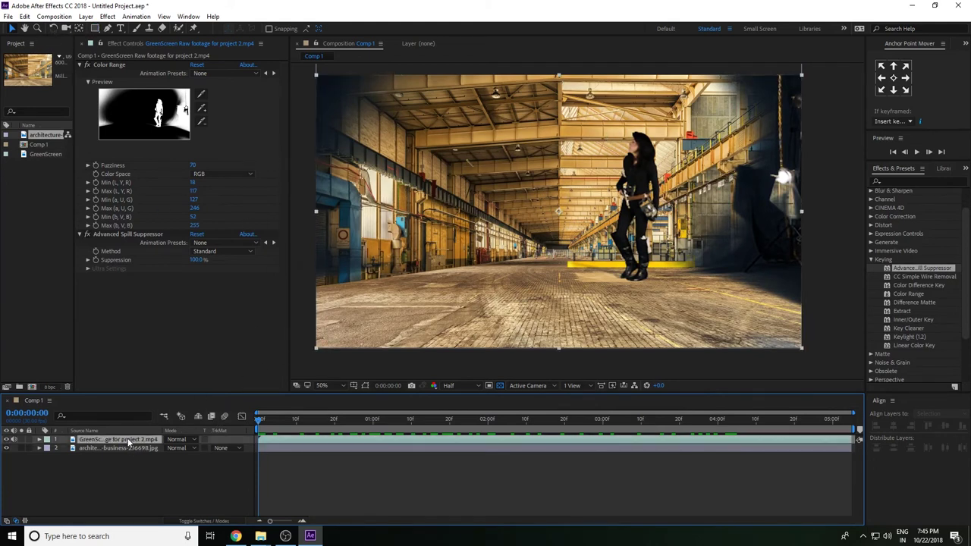
left_click(95, 28)
left_click_drag(587, 121, 666, 285)
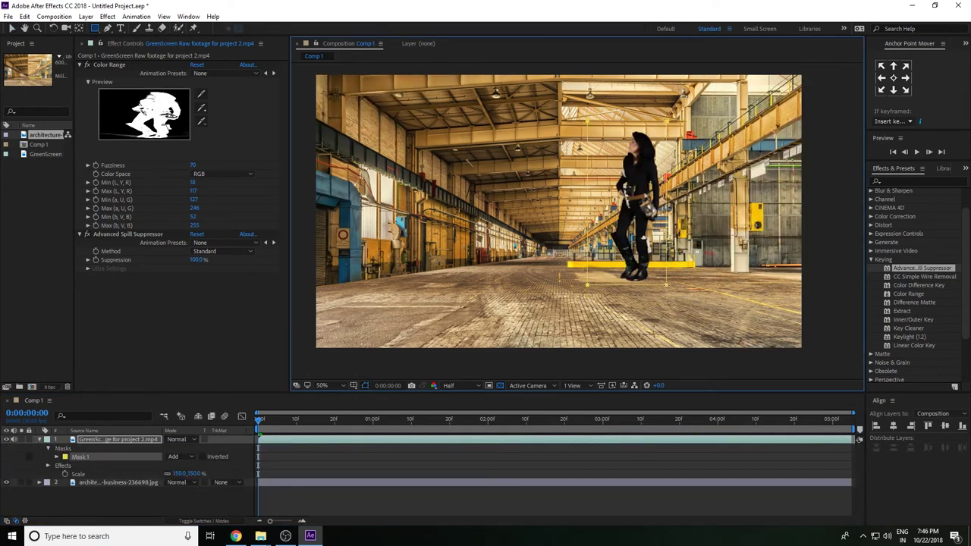
key("v")
left_click_drag(667, 289, 673, 290)
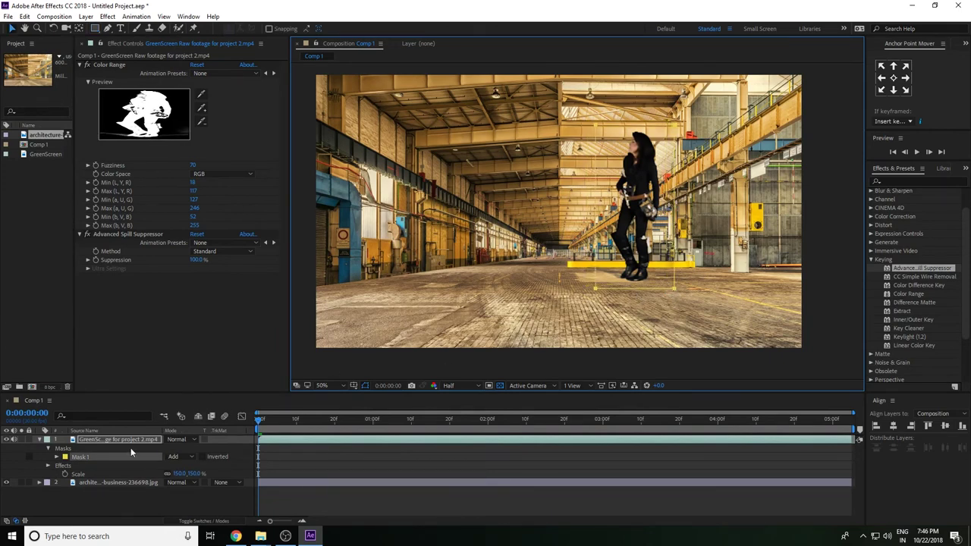
left_click(55, 456)
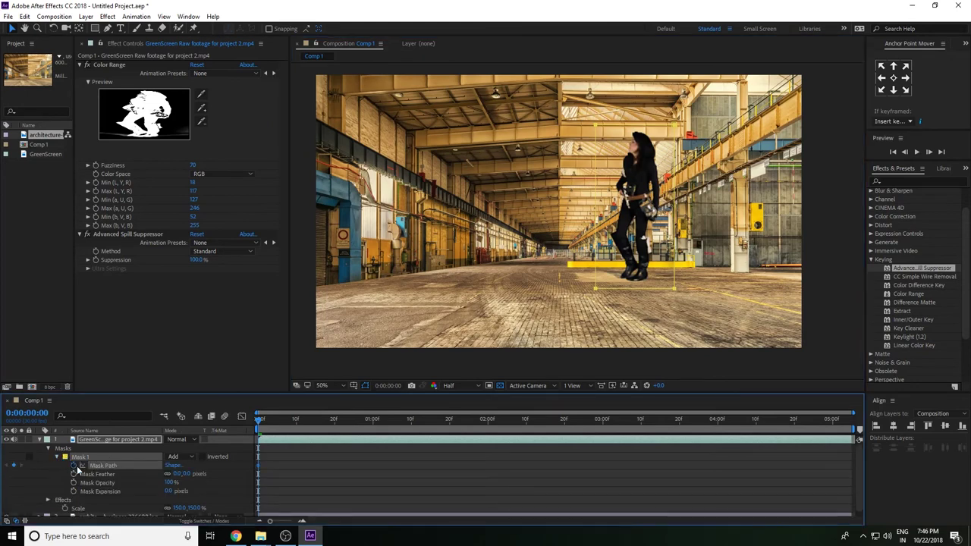
- At the clip's end, move the mask onto the woman and enlarge it around her head and body
left_click_drag(260, 419, 889, 436)
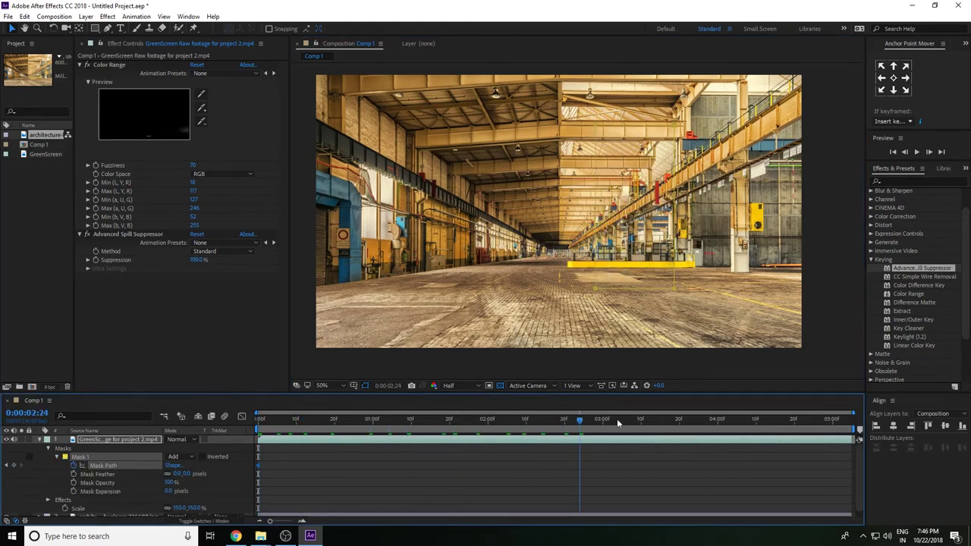
left_click(604, 275)
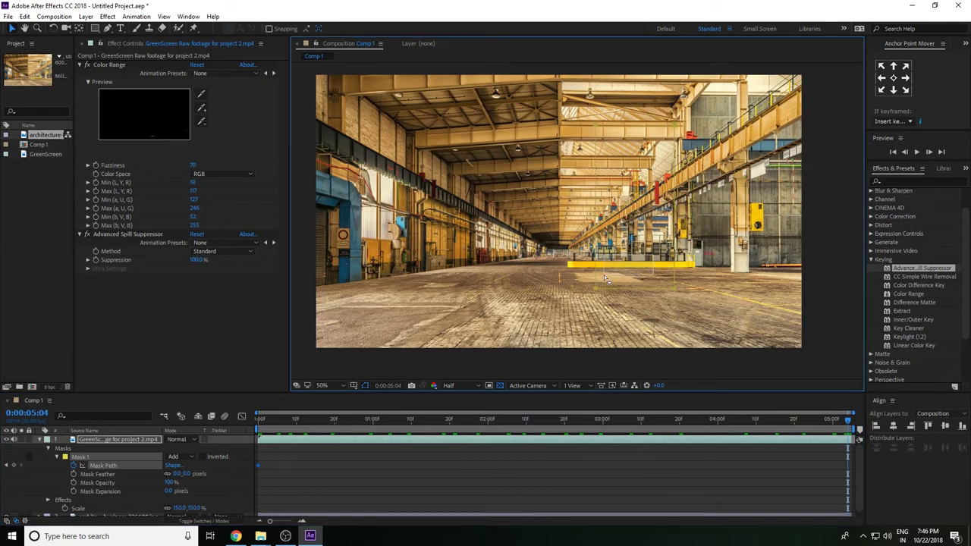
double_click(610, 289)
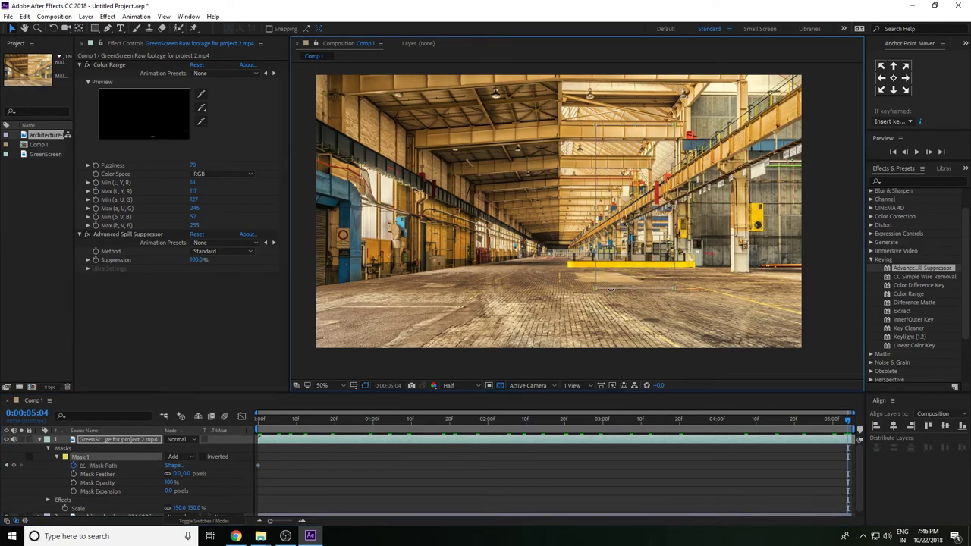
left_click_drag(614, 289, 499, 347)
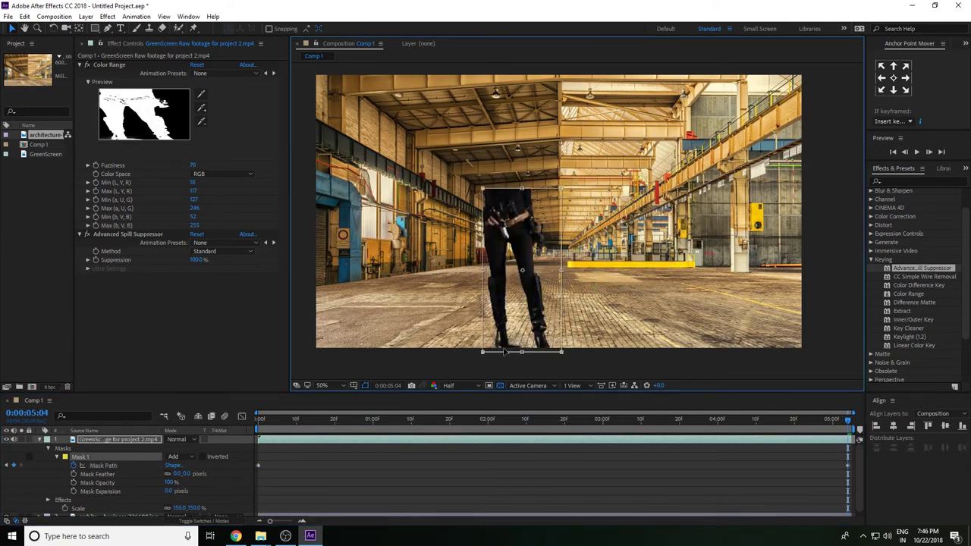
left_click_drag(518, 188, 519, 136)
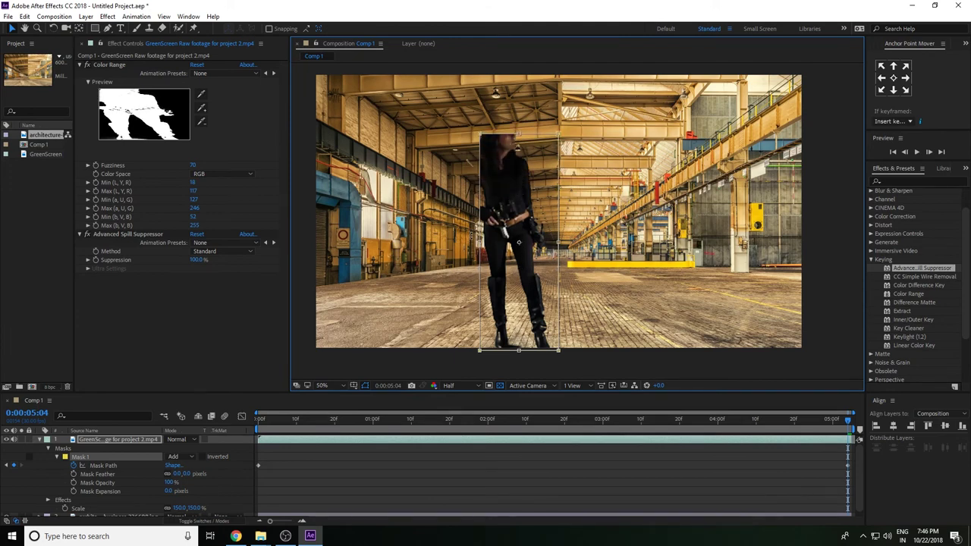
left_click_drag(480, 243, 449, 243)
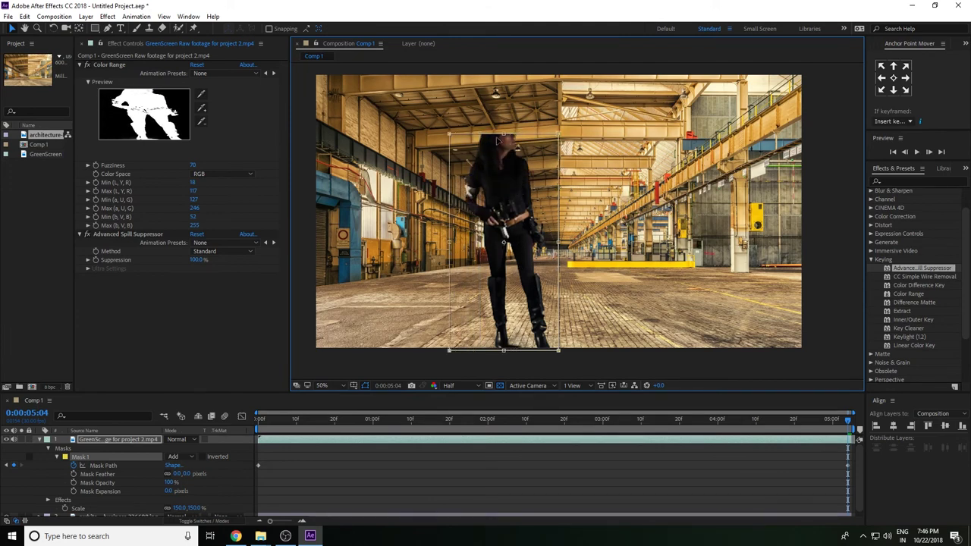
left_click_drag(504, 134, 504, 115)
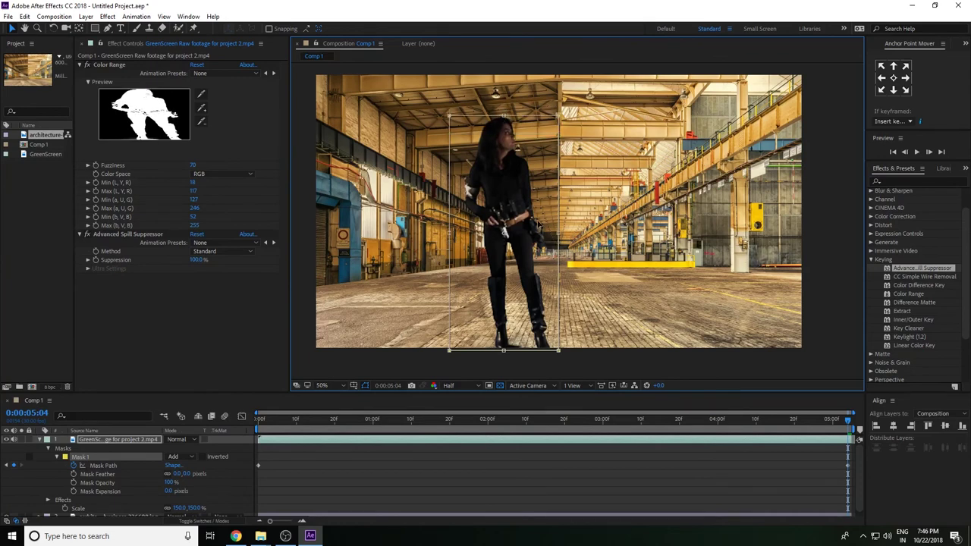
left_click_drag(539, 224, 543, 225)
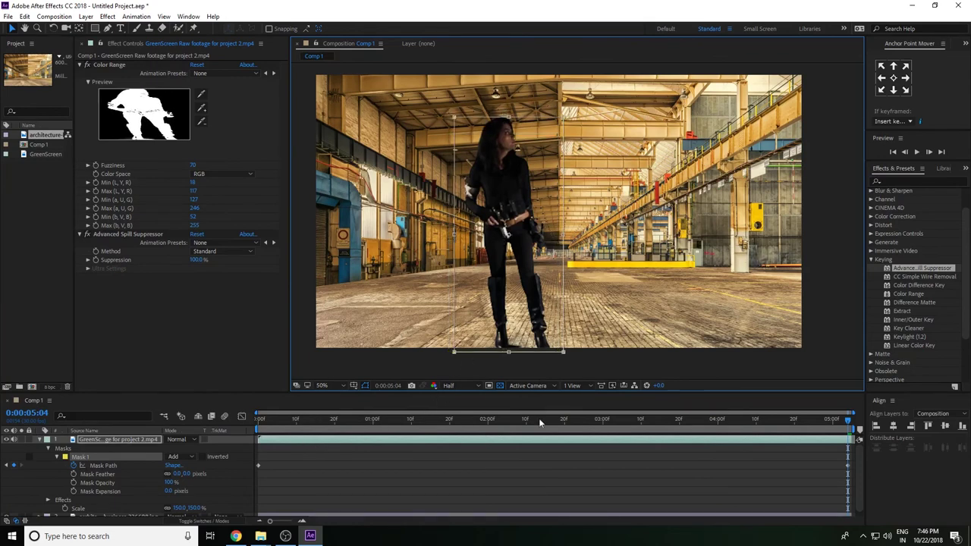
- At 0:00:04:25, shift the mask slightly left and raise its top edge
left_click(815, 418)
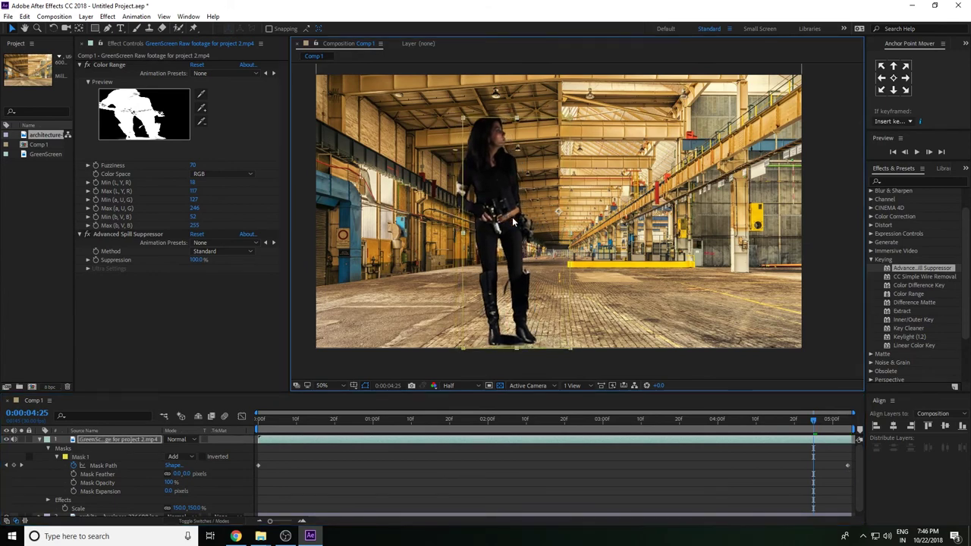
double_click(513, 222)
left_click(394, 43)
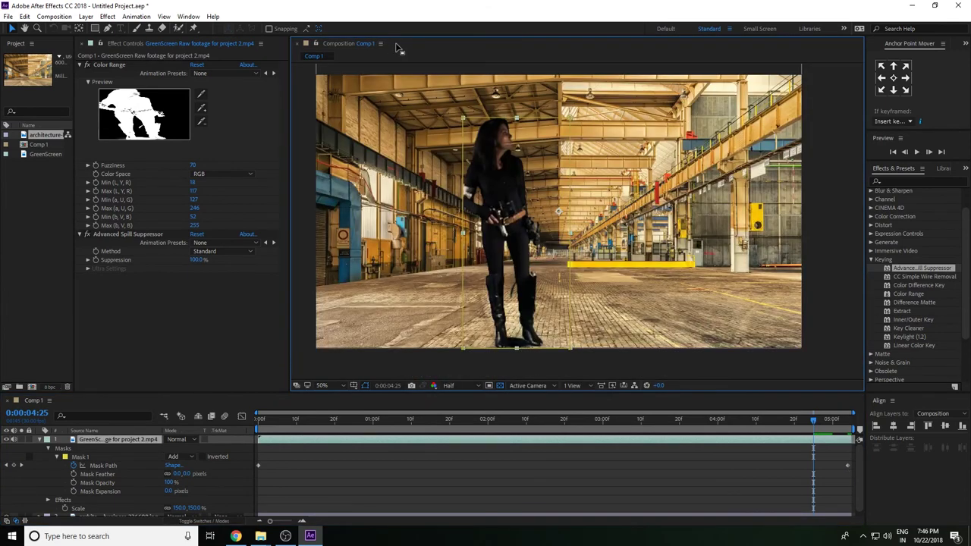
left_click(103, 465)
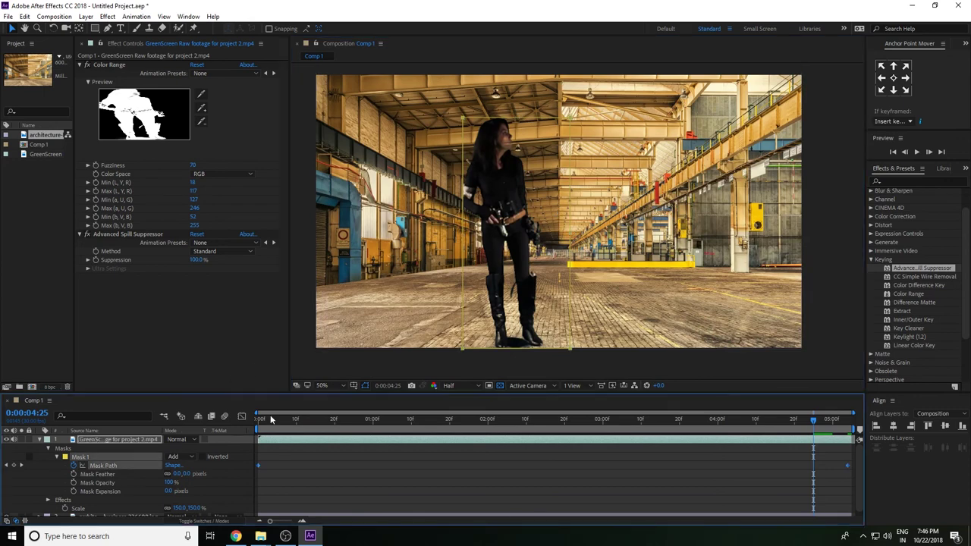
left_click_drag(463, 119, 448, 119)
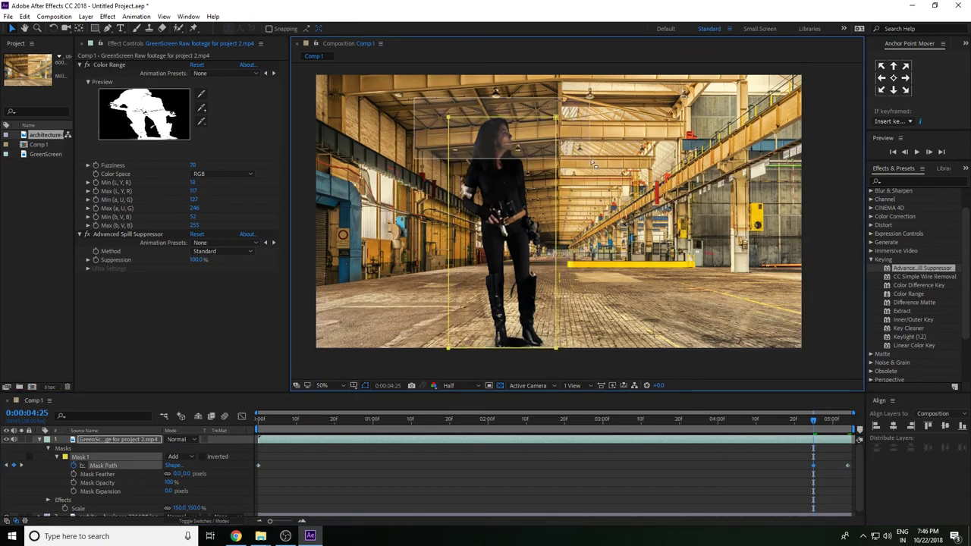
left_click_drag(558, 122, 517, 117)
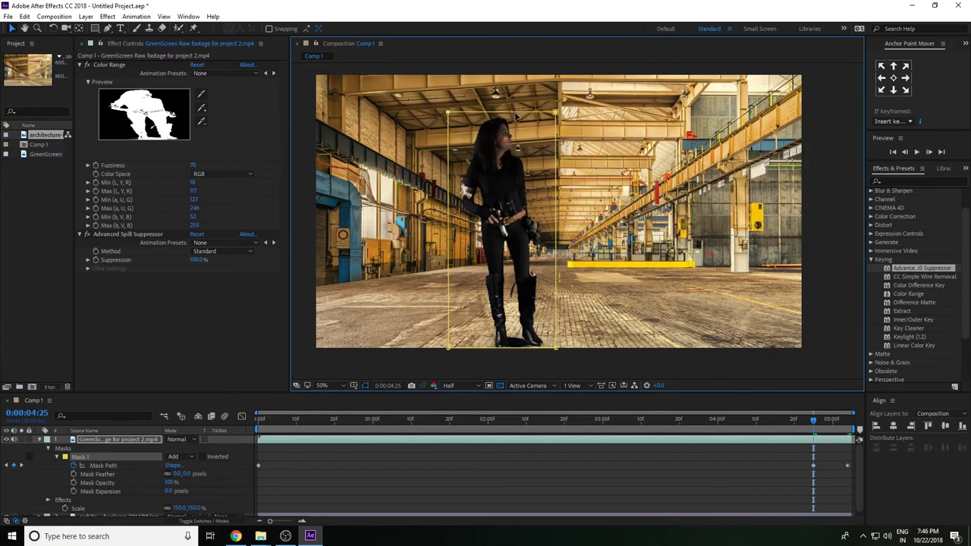
- Near 0:00:03, pull the mask's left edge further left and check earlier frames
left_click_drag(810, 425, 764, 424)
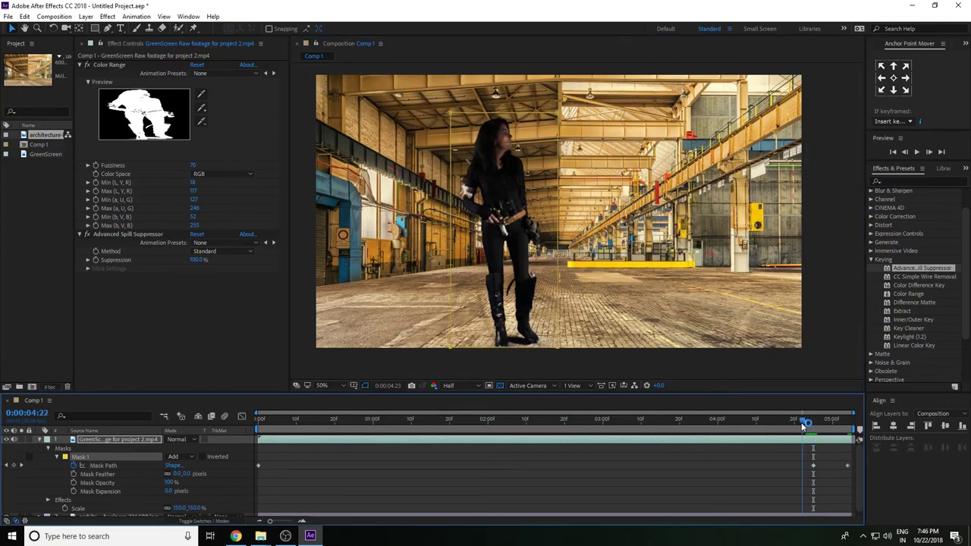
left_click(426, 317)
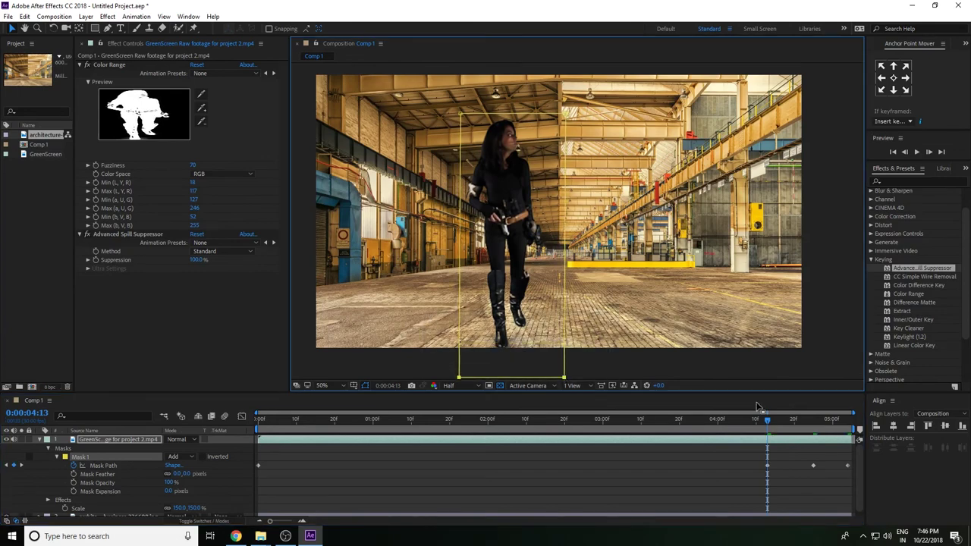
left_click_drag(769, 430, 640, 430)
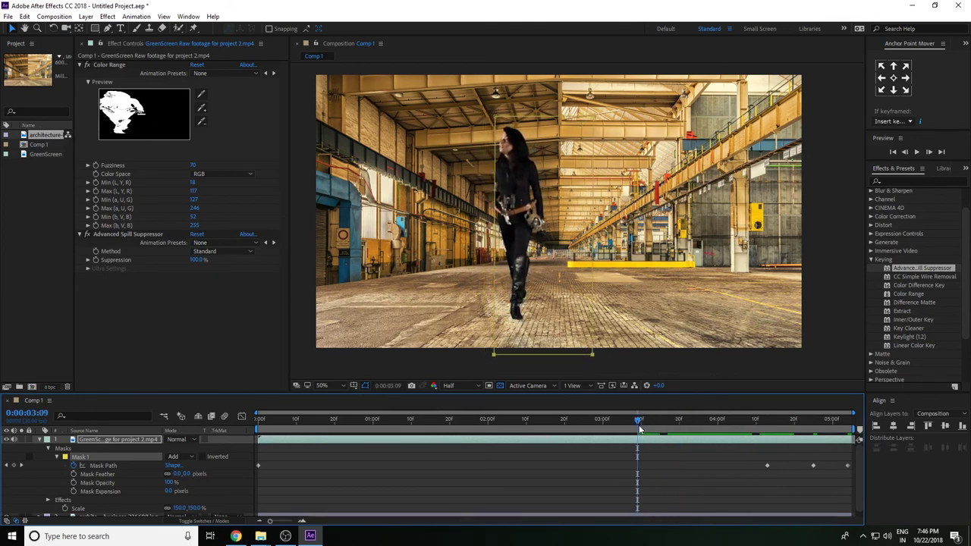
left_click_drag(494, 227, 478, 229)
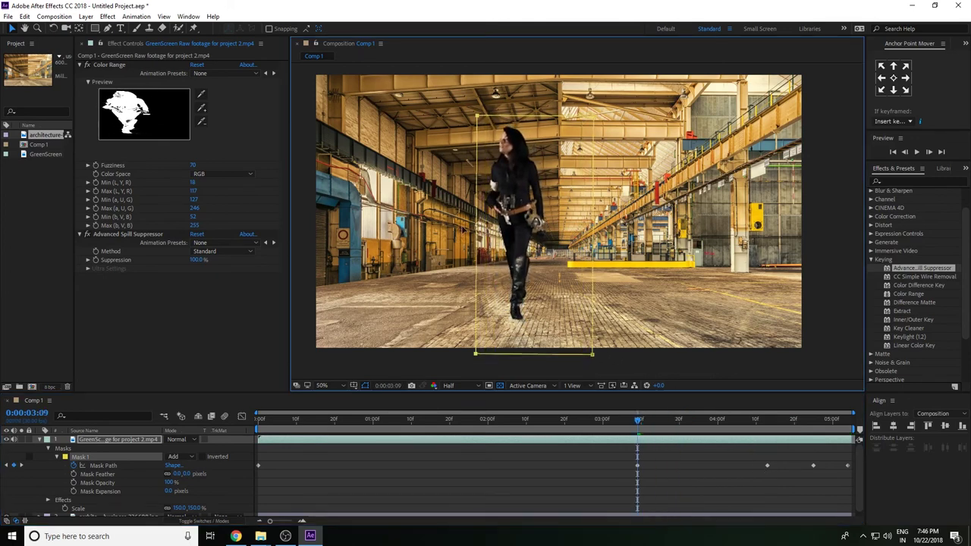
mouse_move(639, 421)
left_mouse_down()
mouse_move(163, 468)
mouse_move(880, 481)
left_mouse_up()
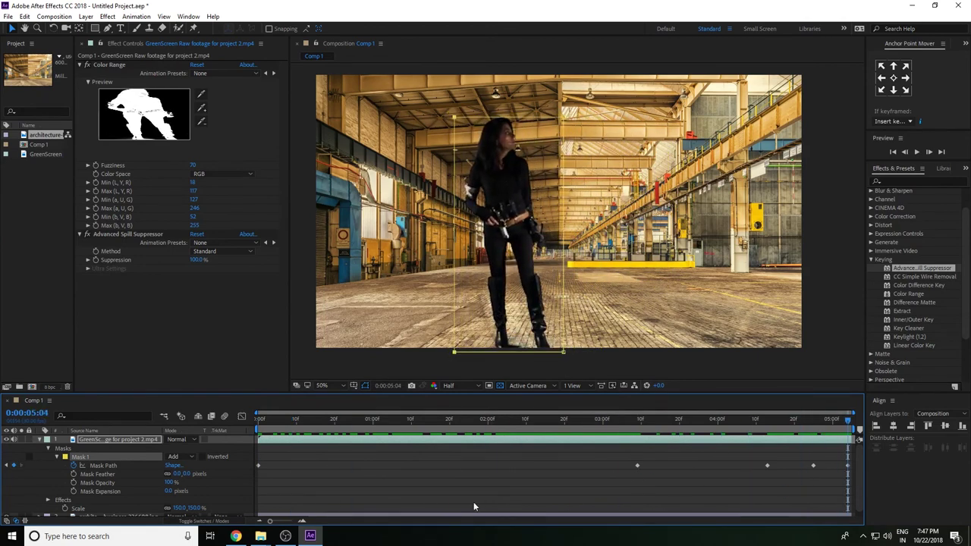
- Scale the woman layer to 121% and move her right and lower on the factory floor
left_click(41, 440)
key("s")
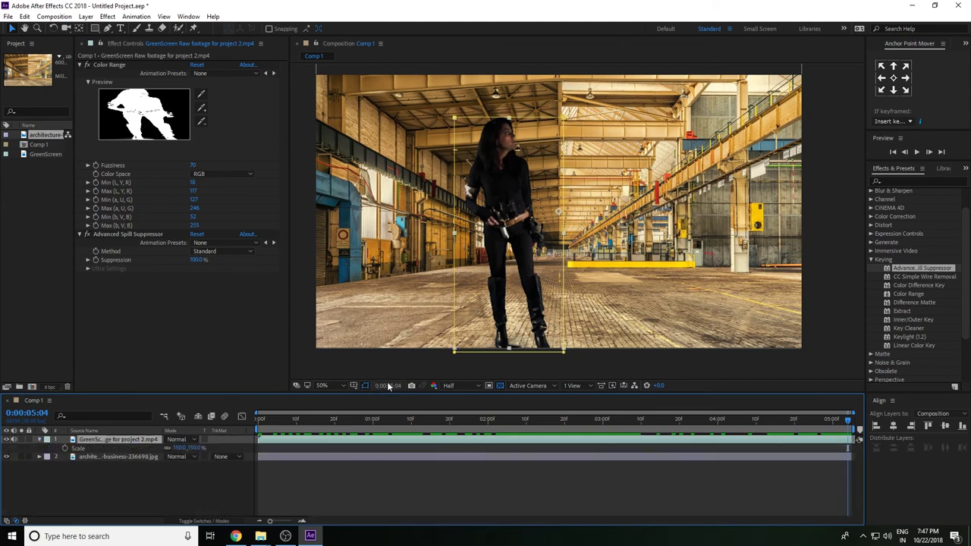
left_click_drag(193, 448, 228, 438)
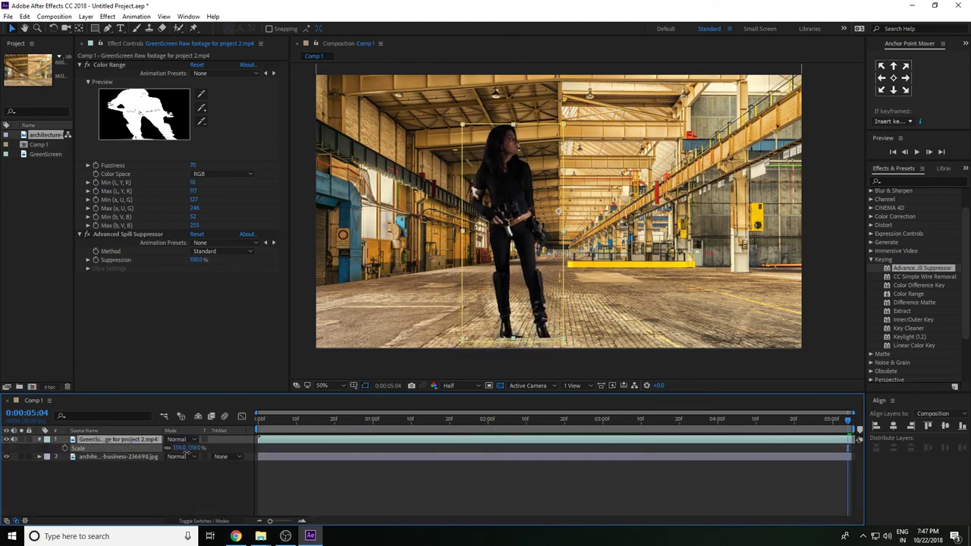
left_click_drag(529, 281, 565, 307)
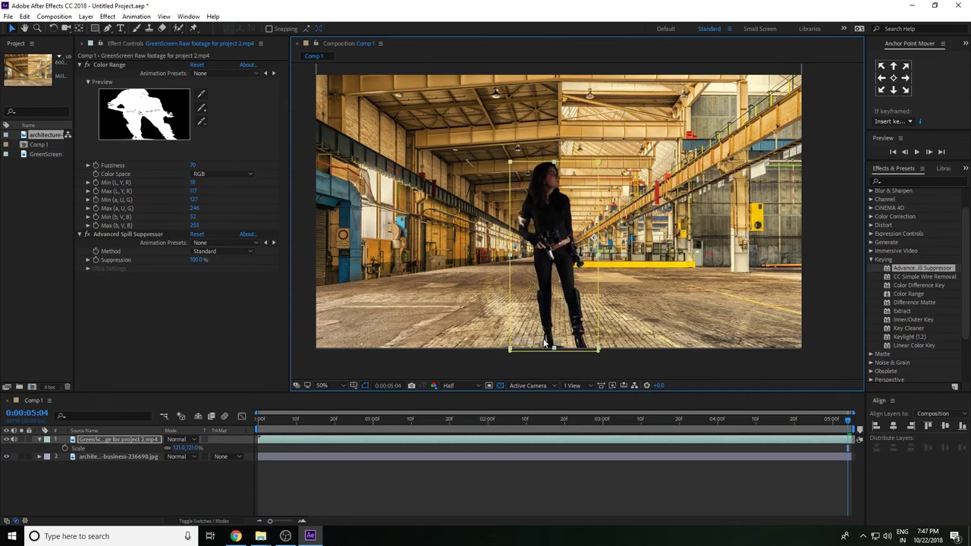
- Preview the composite, deselect the woman's layer, and bring up the browser
key("space")
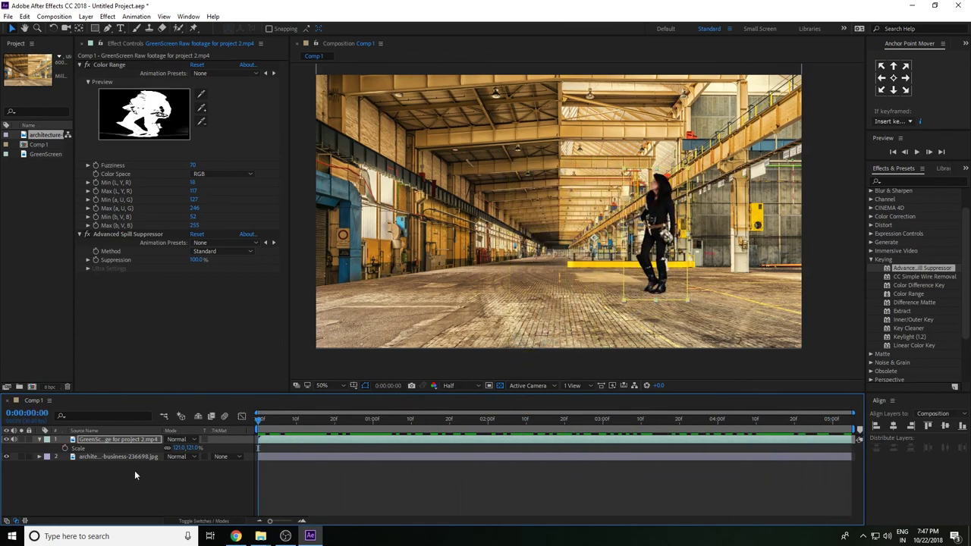
left_click(161, 496)
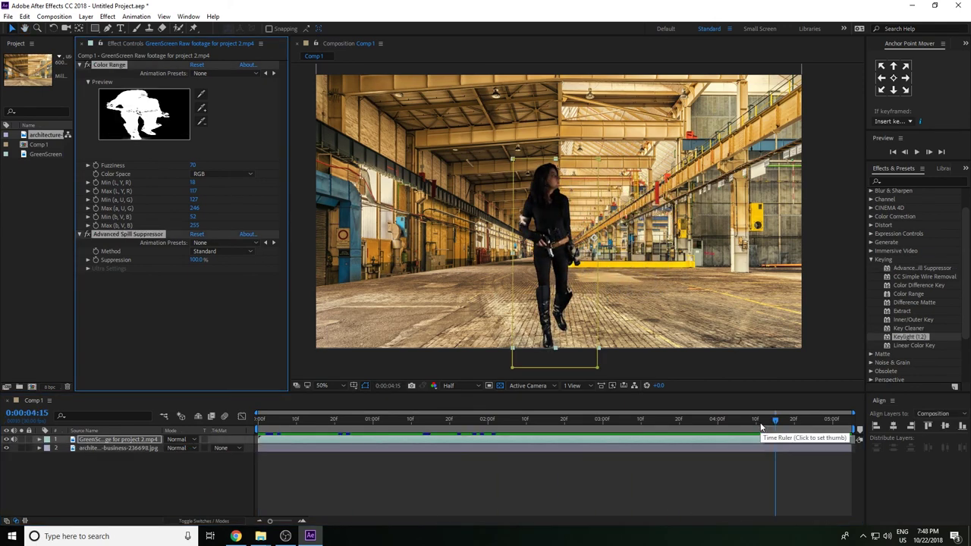
left_click(189, 481)
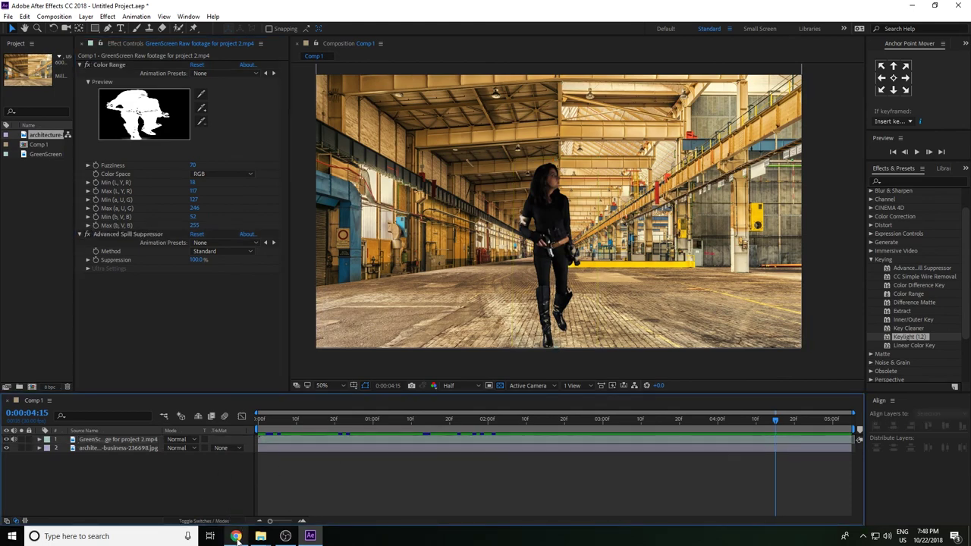
left_click(237, 539)
- Scroll the Creative Studio FX Videos grid down to the older lecture uploads
scroll(967, 166, "up", 2)
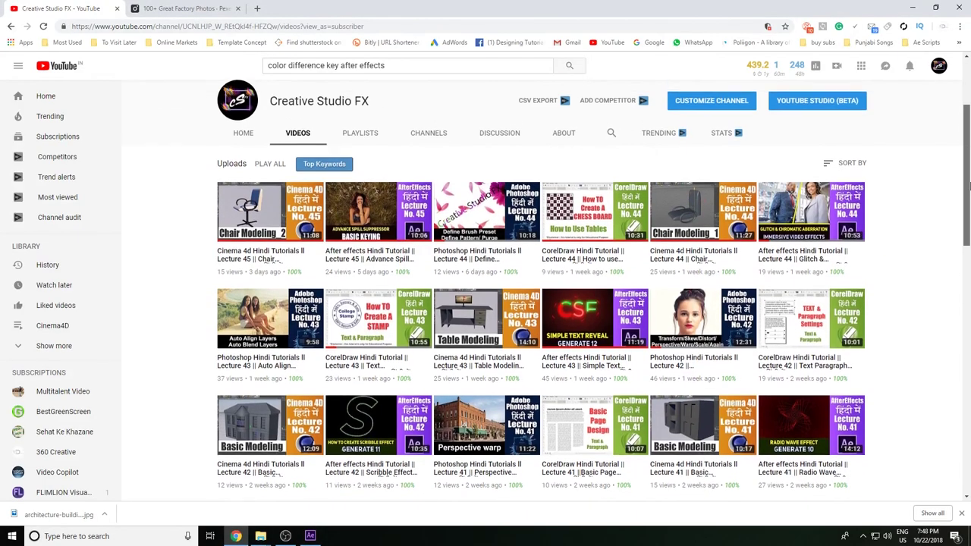
left_click_drag(968, 167, 957, 343)
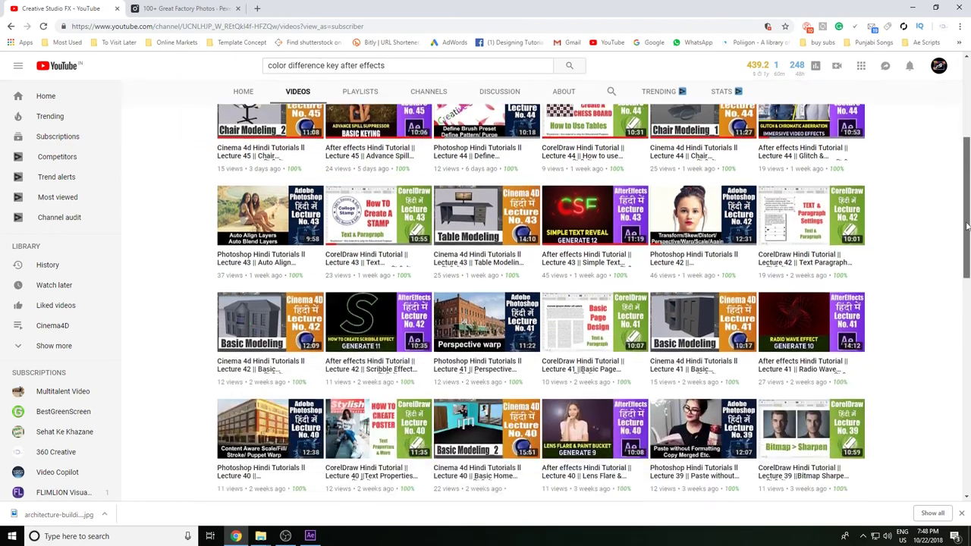
scroll(952, 387, "down", 2)
scroll(953, 407, "down", 1)
scroll(954, 394, "down", 1)
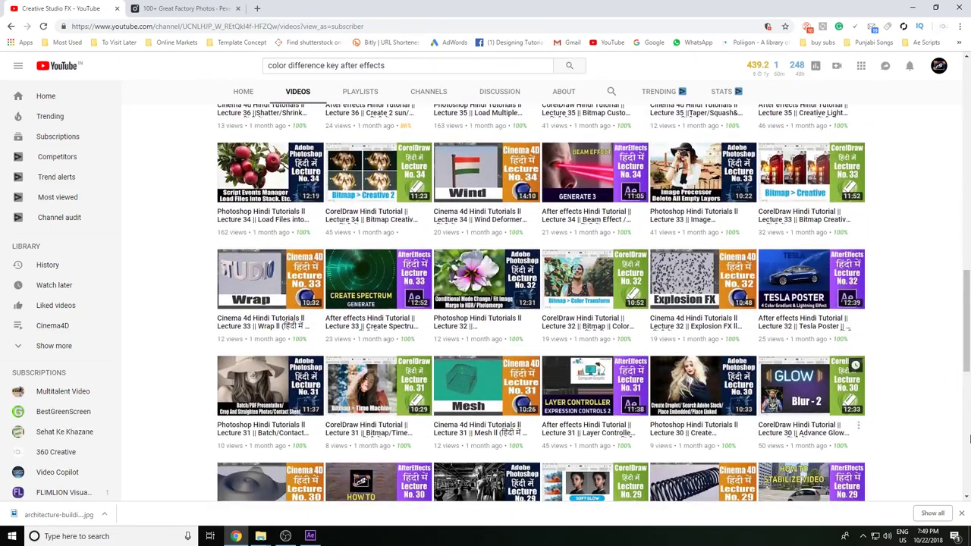